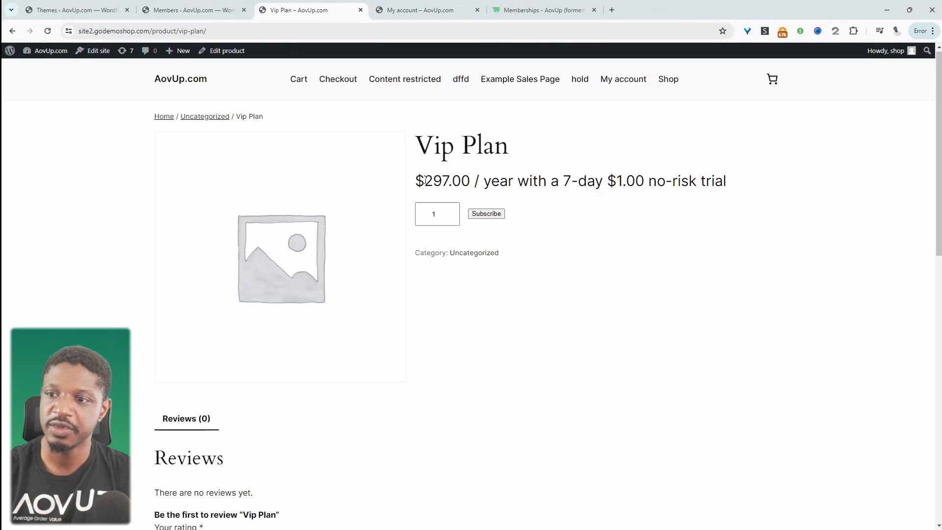
Step: Examine the Vip Plan product's pricing and the content list of the VIP membership in the members area
left_click_drag(425, 180, 450, 178)
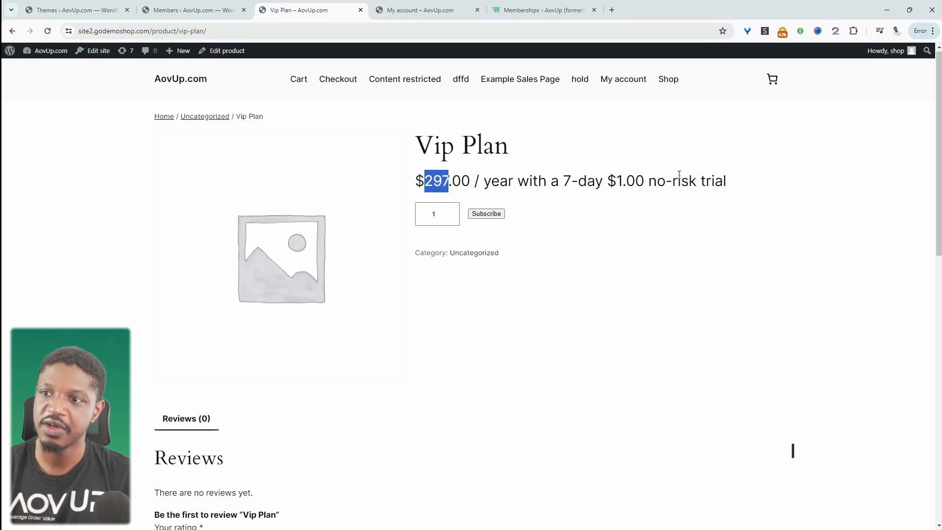
key("ctrl+Tab")
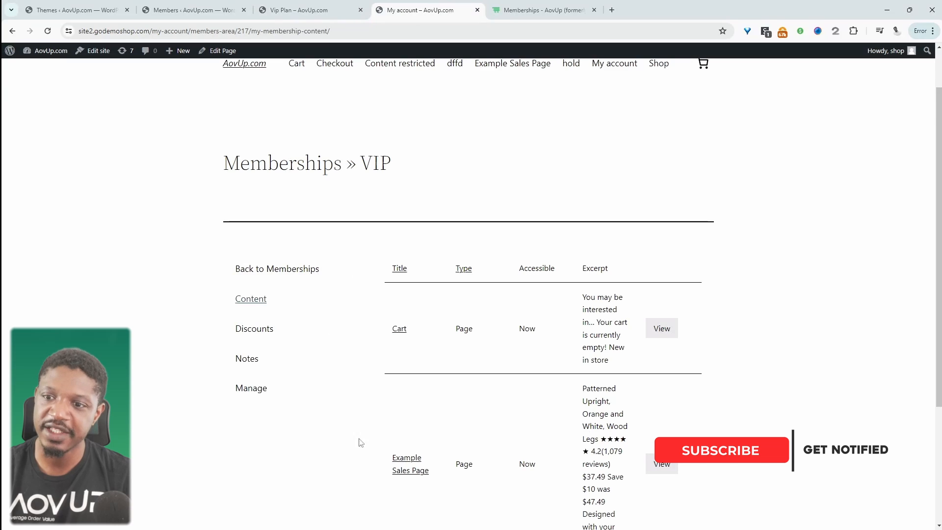
scroll(358, 441, "down", 2)
scroll(509, 179, "up", 1)
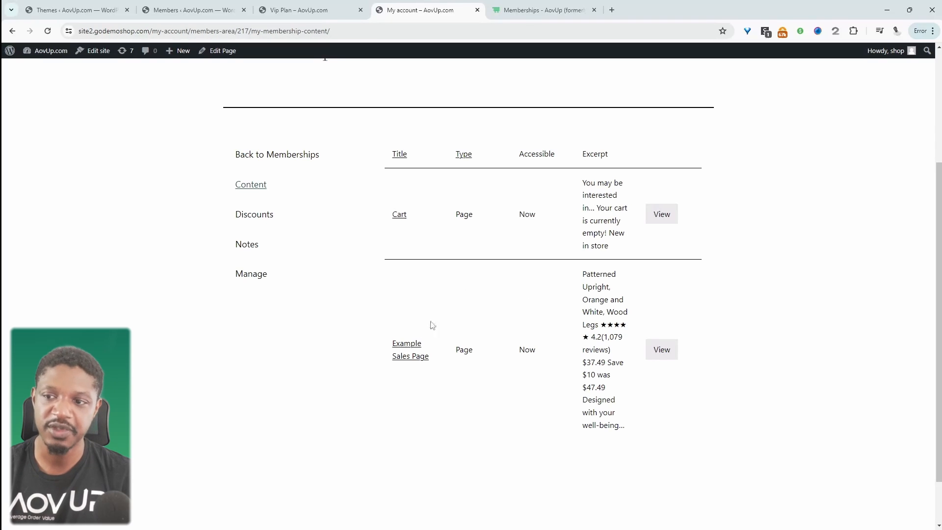
scroll(428, 326, "up", 3)
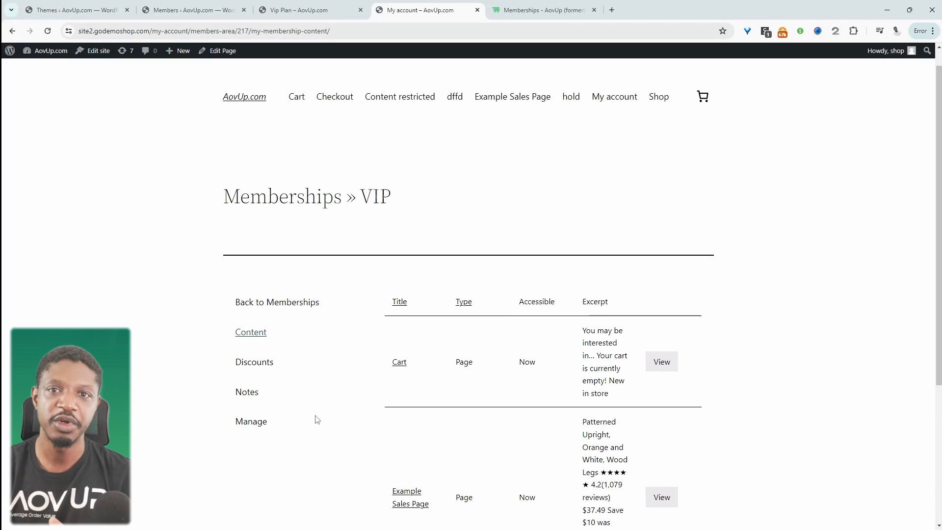
scroll(348, 303, "up", 1)
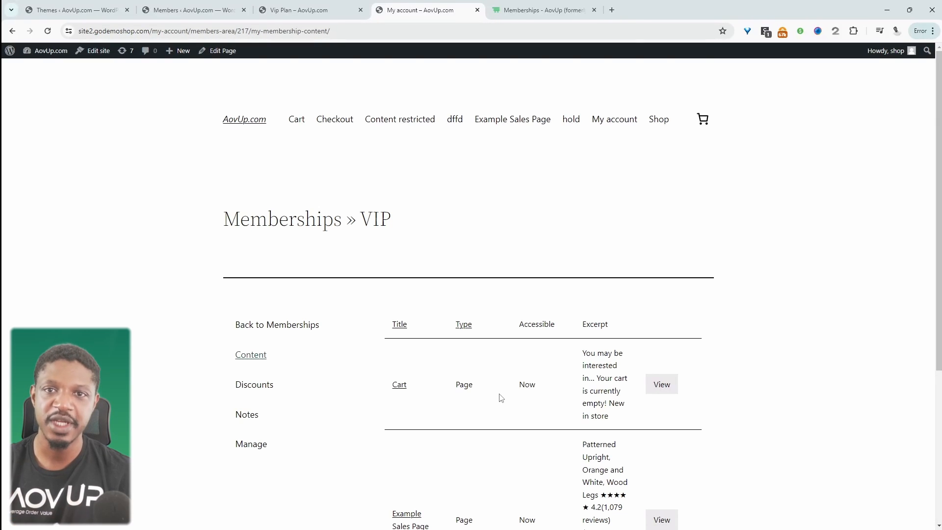
Step: View the AovUp Memberships page and look through the AovUp addons list down to the Memberships and Subscriptions plugins
left_click(514, 7)
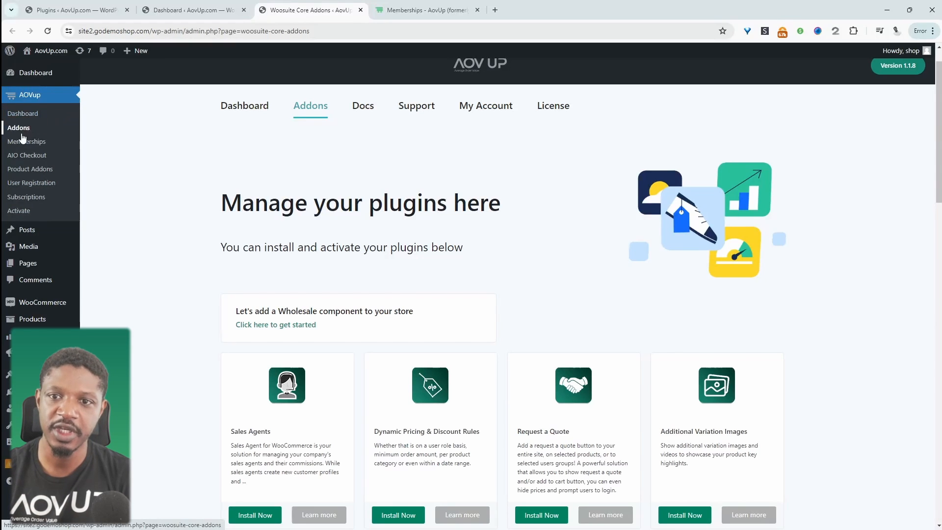
scroll(308, 215, "down", 20)
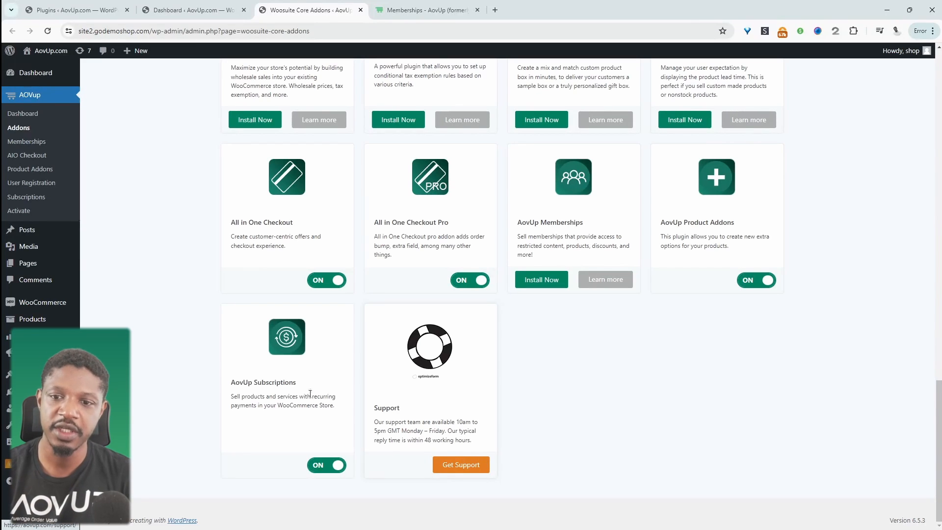
Step: Create a new product named "Vip Plan" with the product type Simple subscription
mouse_move(34, 321)
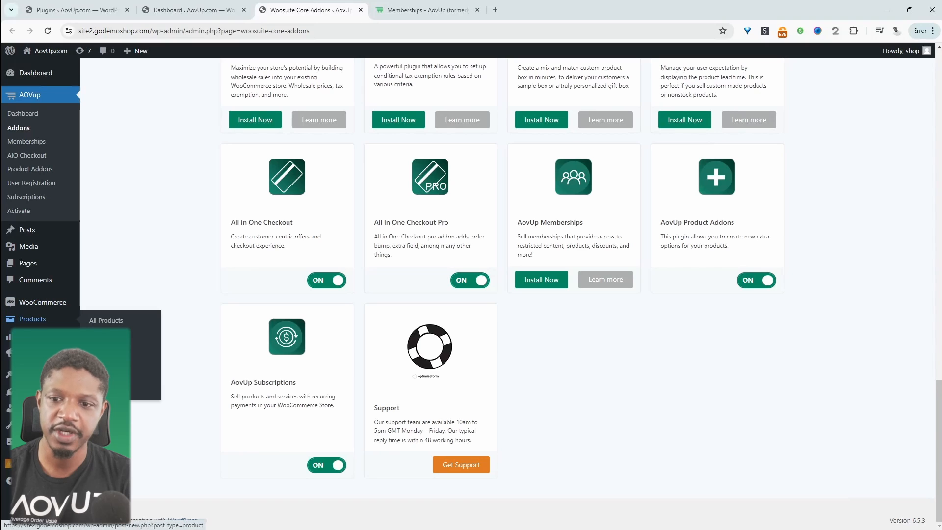
left_click(98, 333)
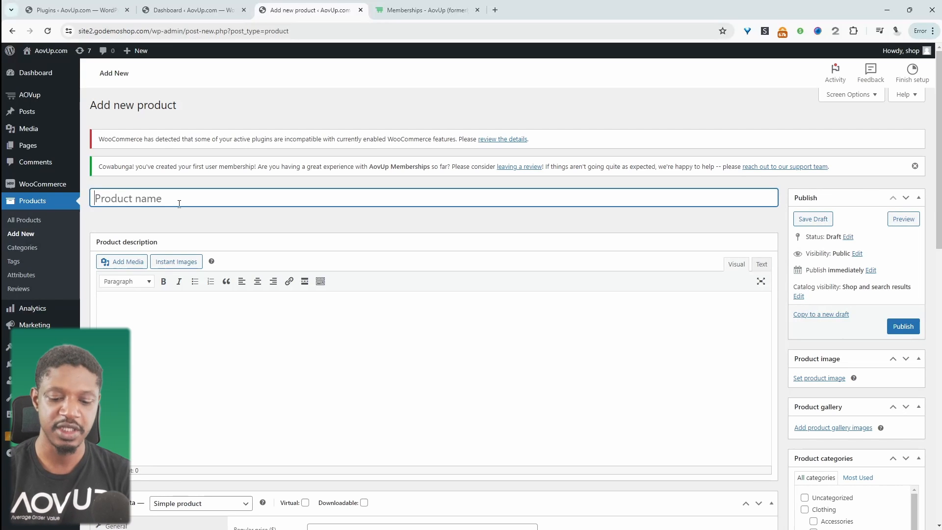
type("Vip Plan")
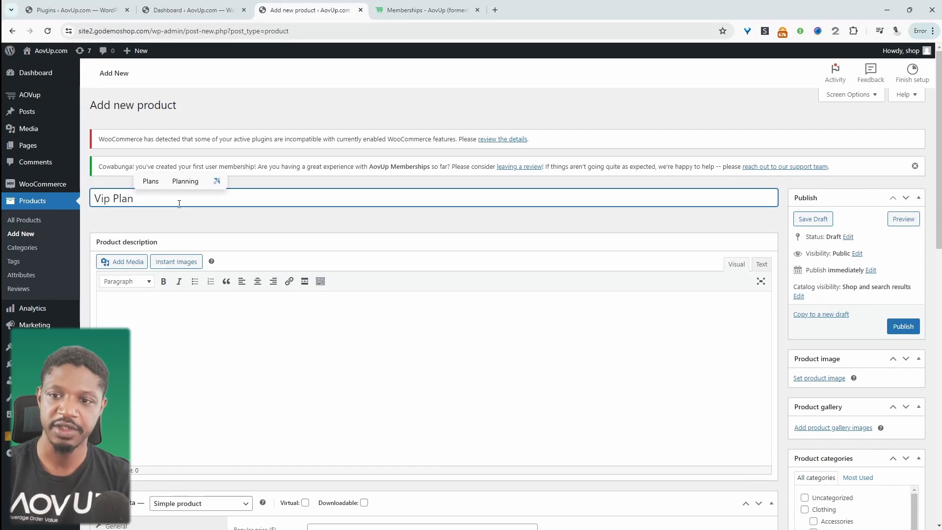
scroll(246, 309, "down", 2)
scroll(245, 309, "down", 3)
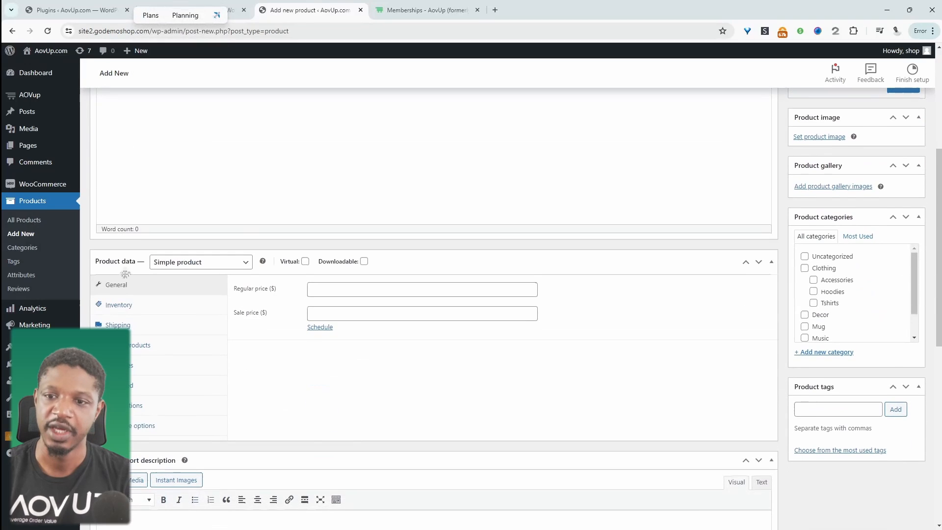
left_click(185, 265)
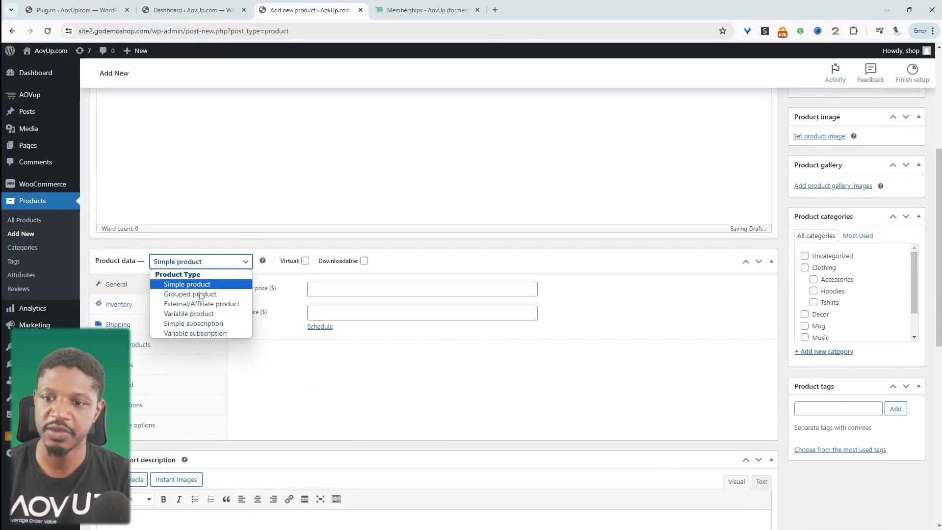
left_click(196, 323)
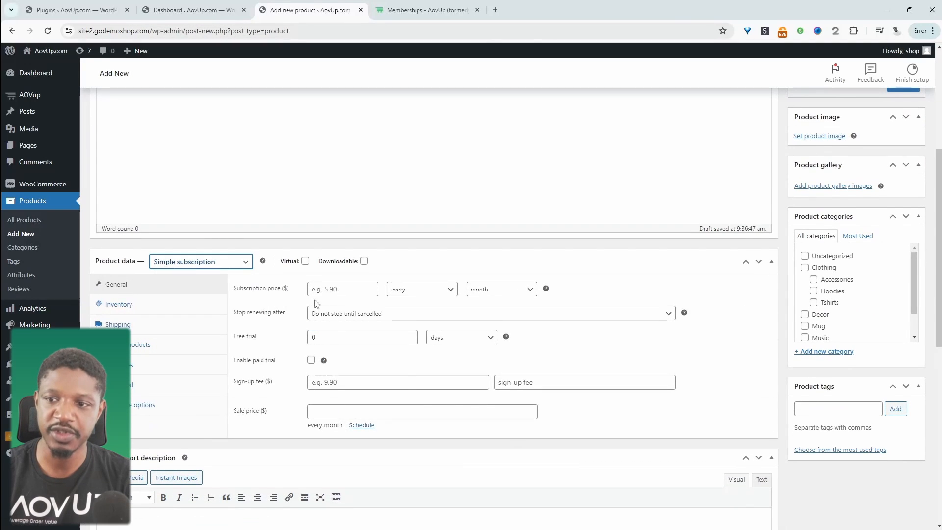
Step: Set the Vip Plan's subscription price to $297 every year
left_click(342, 288)
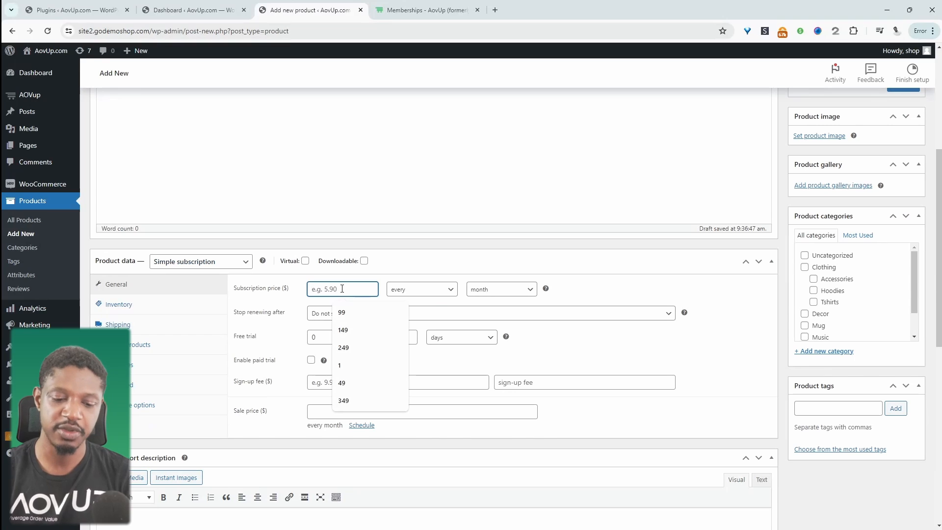
type("297")
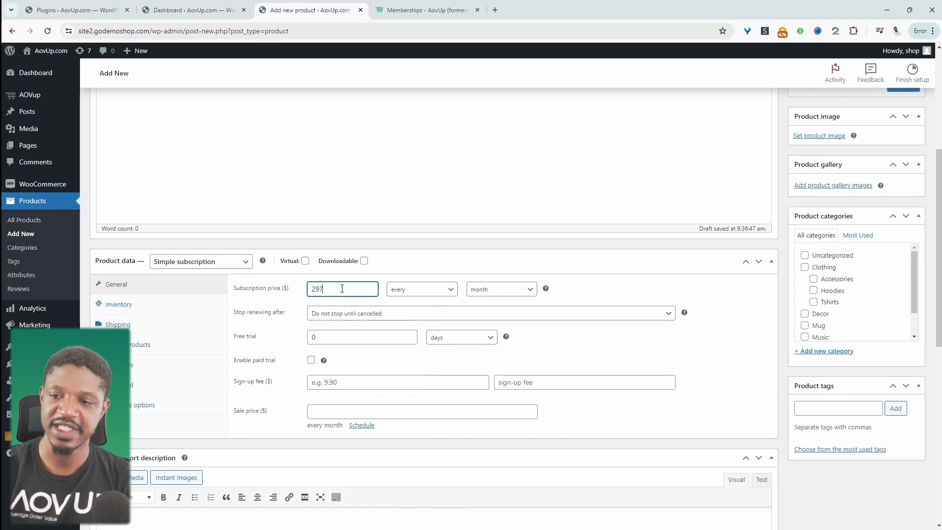
left_click(495, 289)
left_click(478, 354)
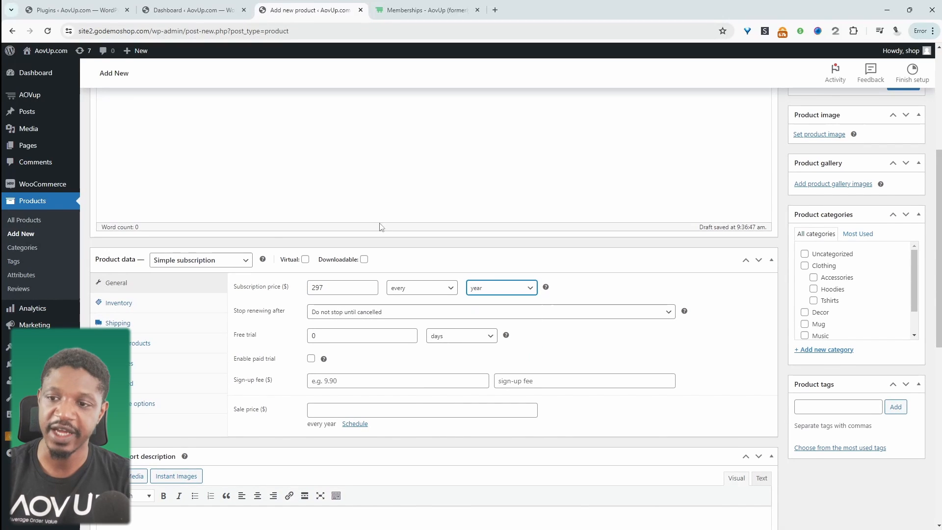
Step: Give the subscription a 7-day trial, enable the paid trial, and set a $1 sign-up fee labelled "no-risk trial"
double_click(316, 336)
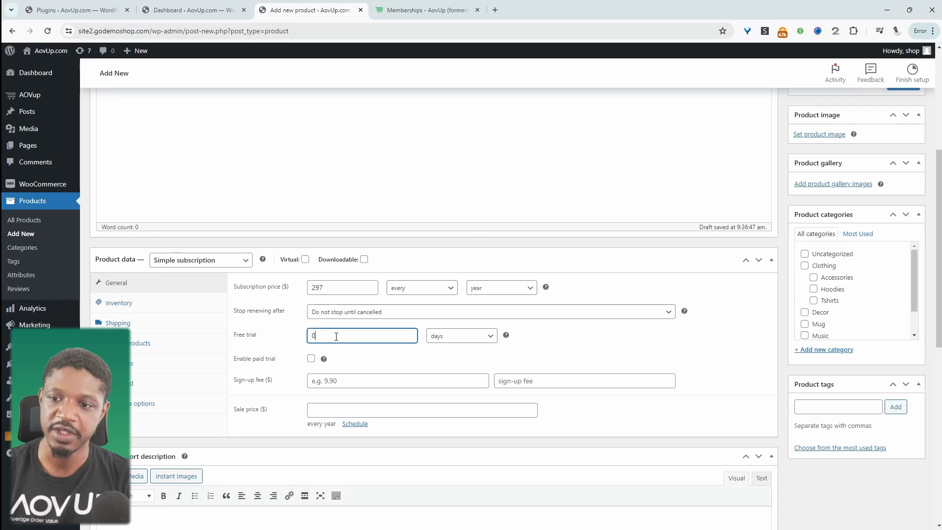
type("7")
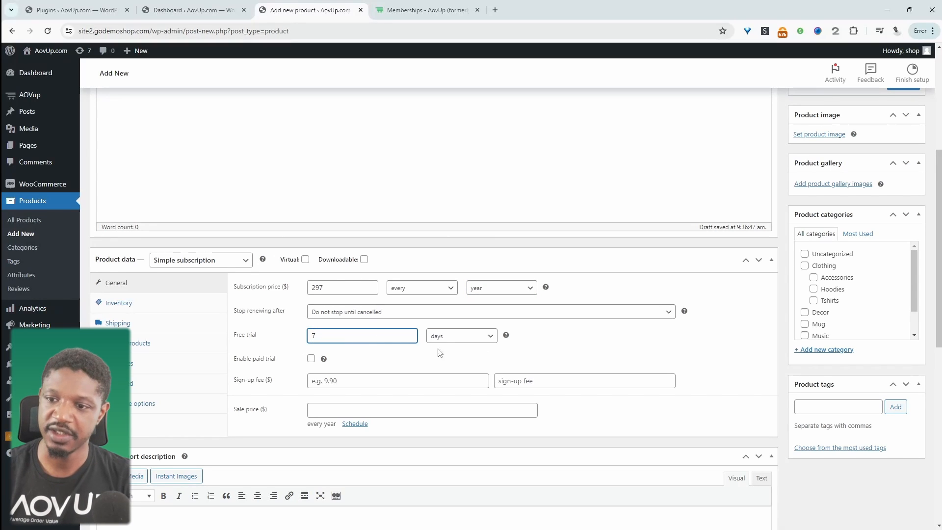
left_click(311, 358)
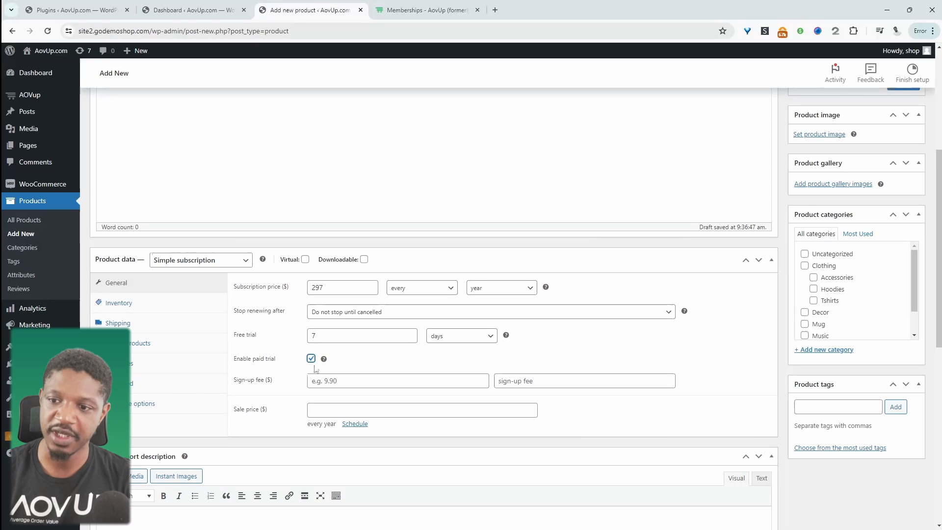
left_click(346, 381)
type("1")
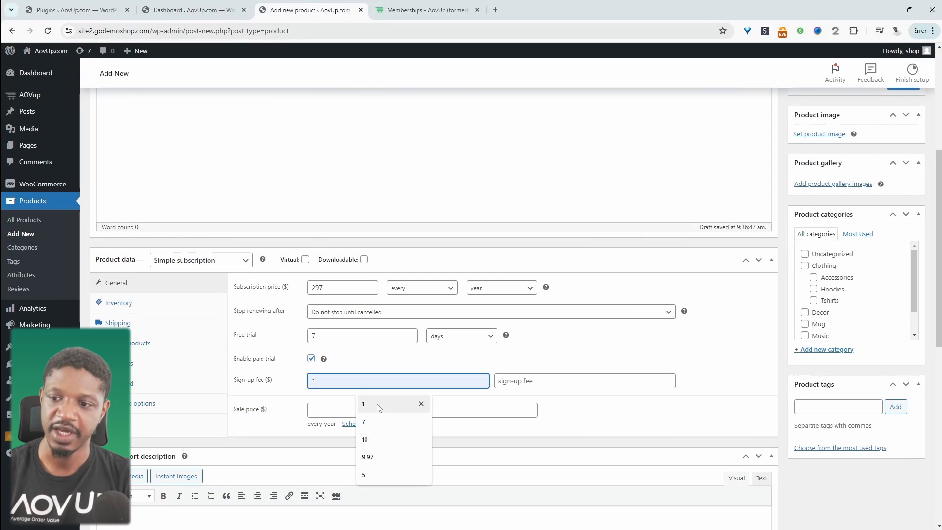
left_click(513, 382)
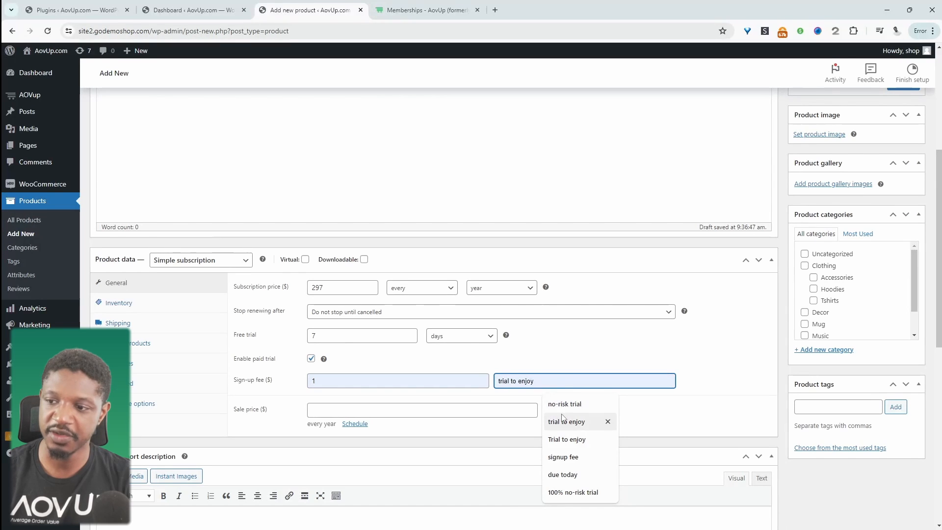
left_click(577, 410)
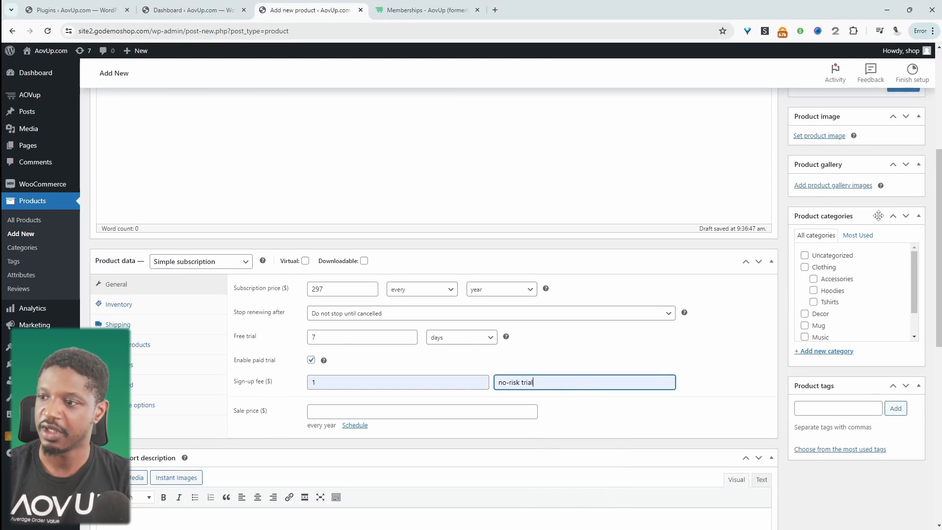
Step: Publish the Vip Plan product and check its price wording on the store's product page
scroll(834, 220, "up", 2)
left_click(905, 201)
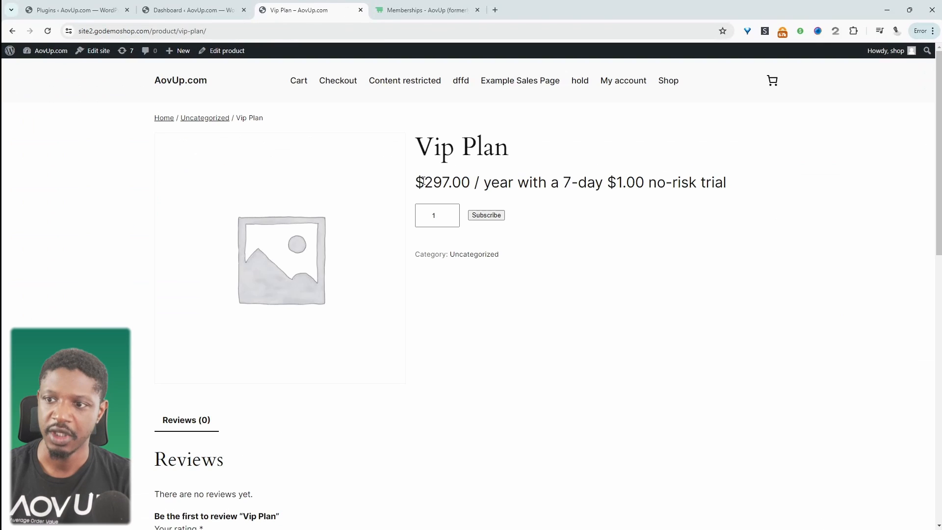
left_click_drag(425, 182, 718, 183)
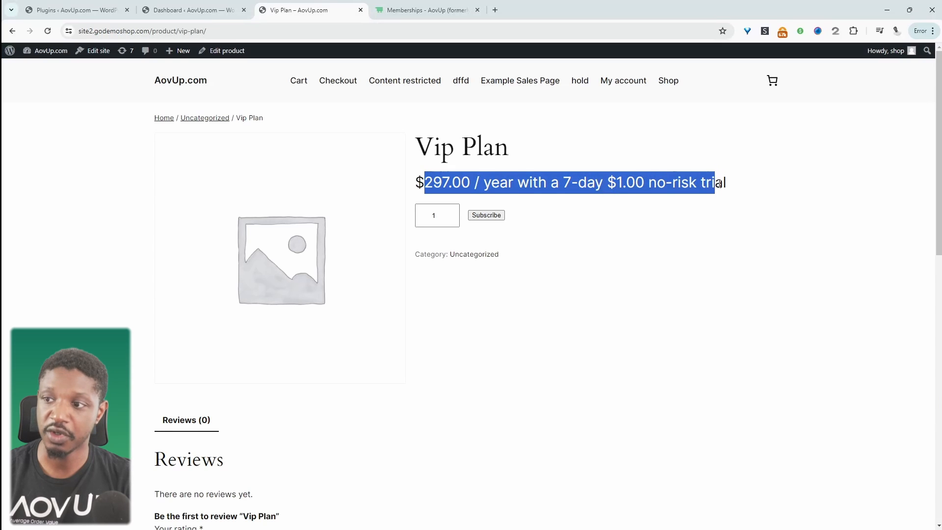
left_click(778, 211)
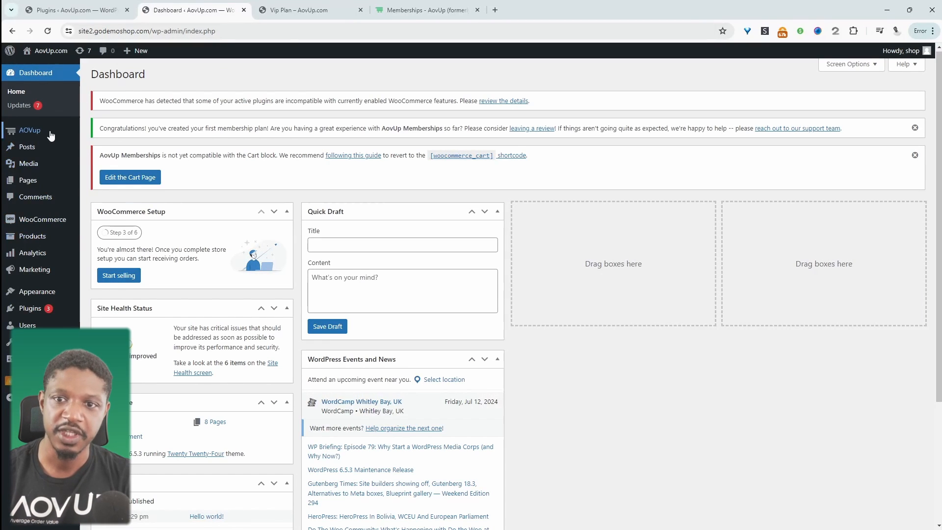
Step: Start a new membership plan in AovUp Memberships and title it "VIP"
mouse_move(51, 135)
left_click(105, 161)
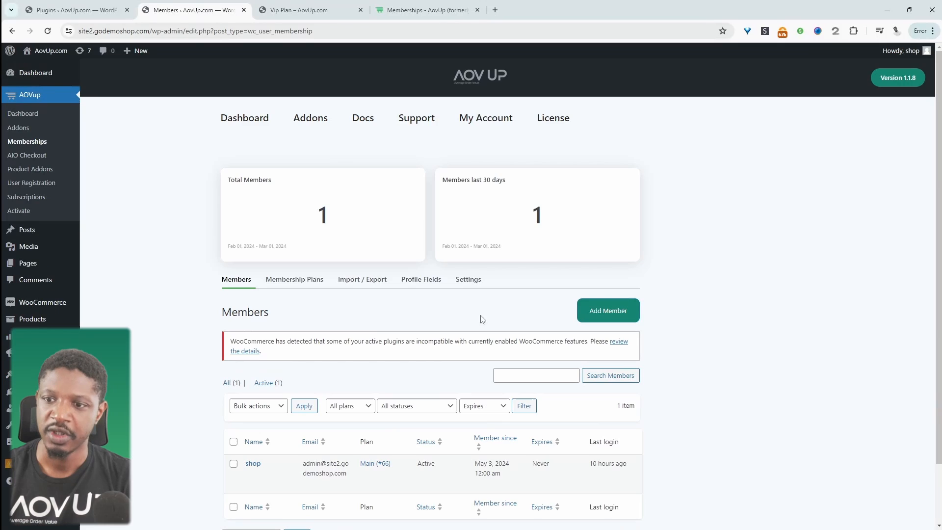
left_click(299, 283)
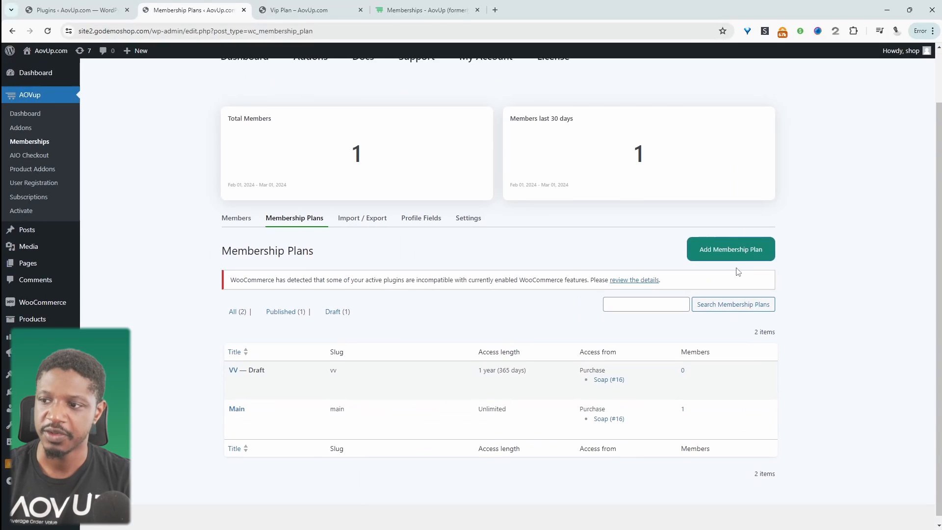
left_click(732, 255)
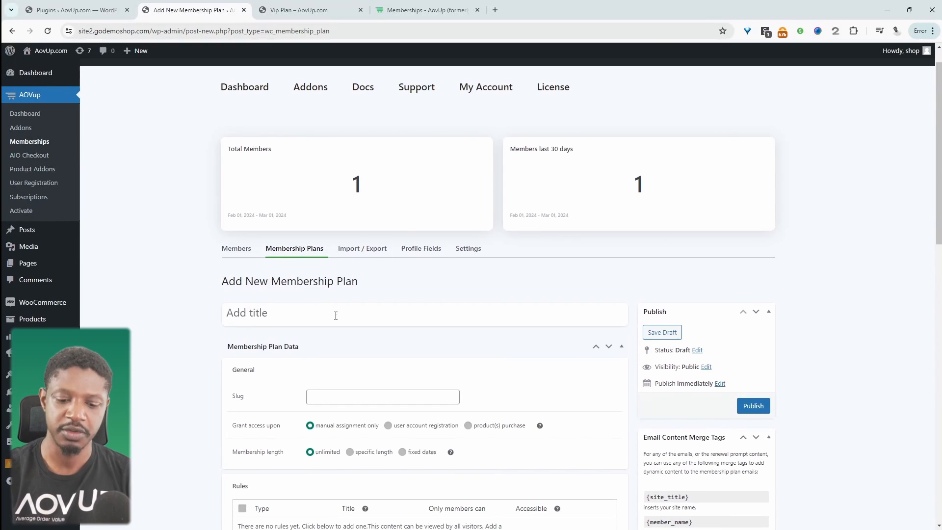
type("Vi")
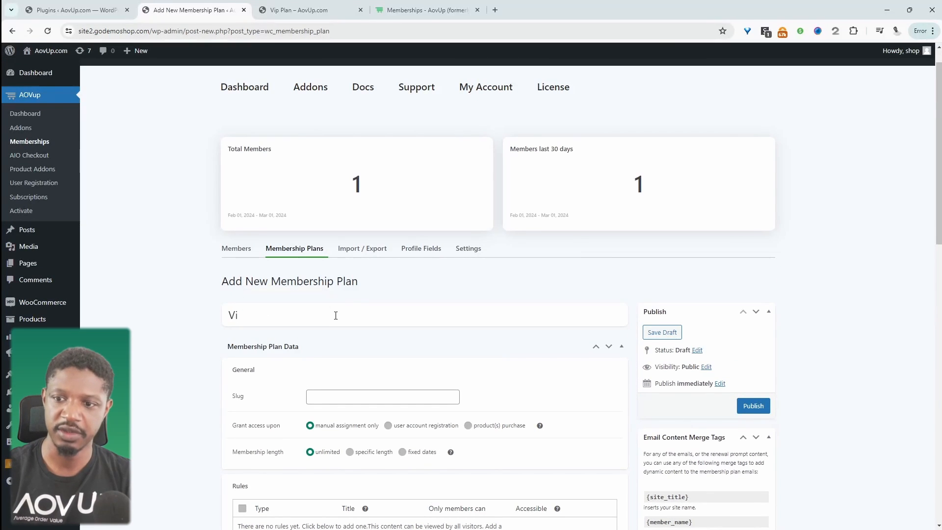
type("IP")
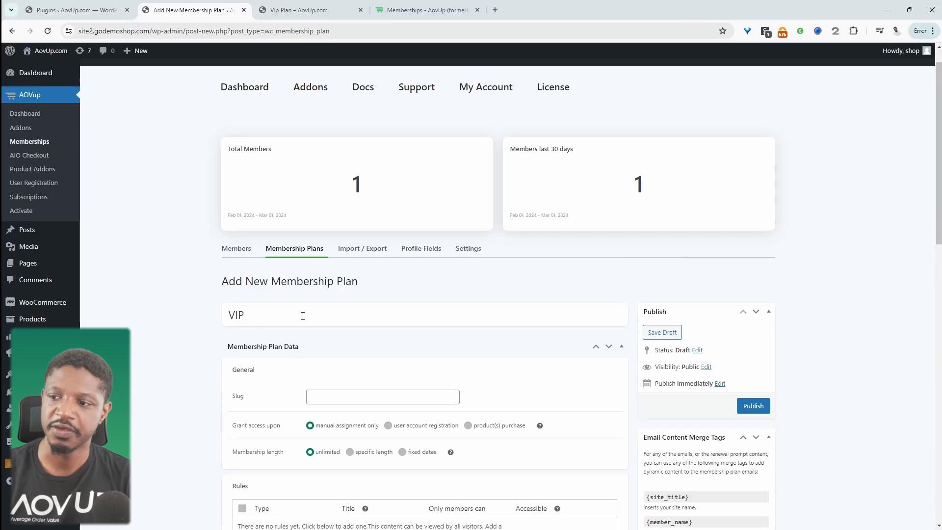
Step: Grant access to the VIP membership plan upon product purchase, with Vip Plan as the qualifying product
scroll(295, 314, "down", 2)
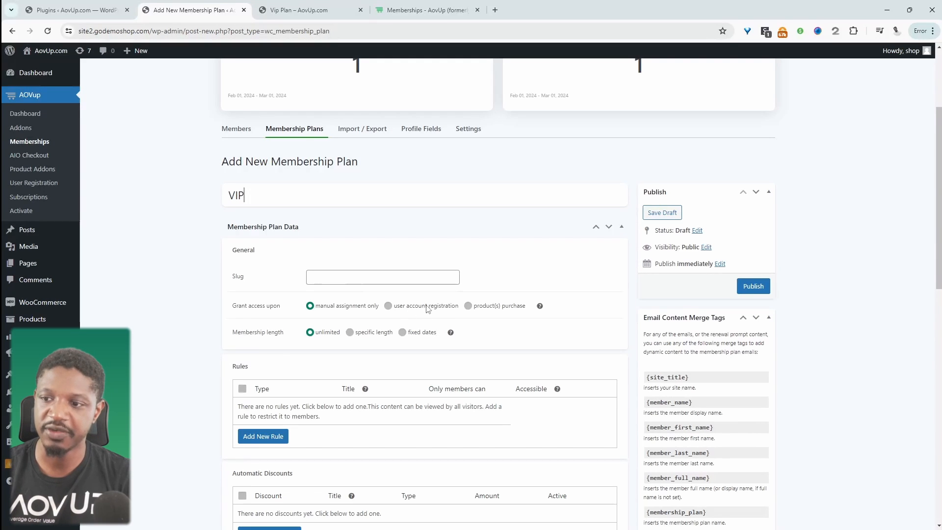
left_click(469, 306)
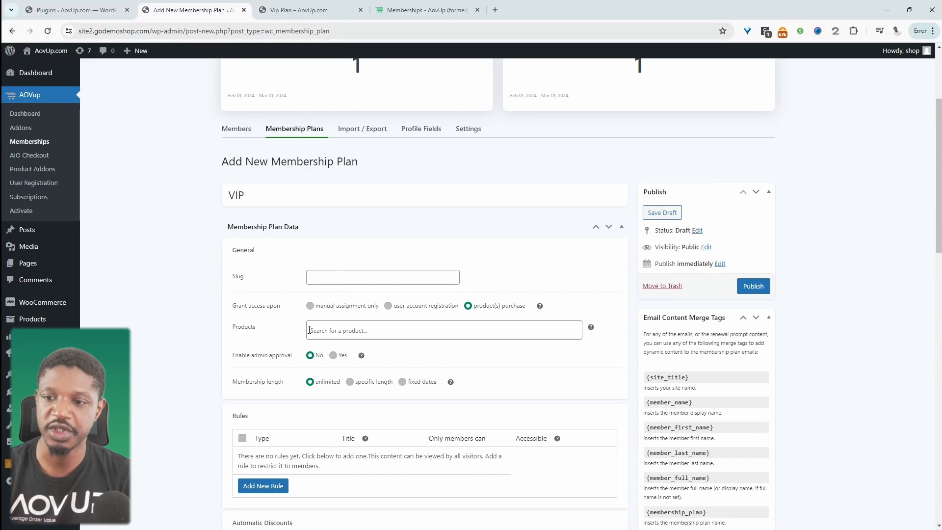
left_click(333, 328)
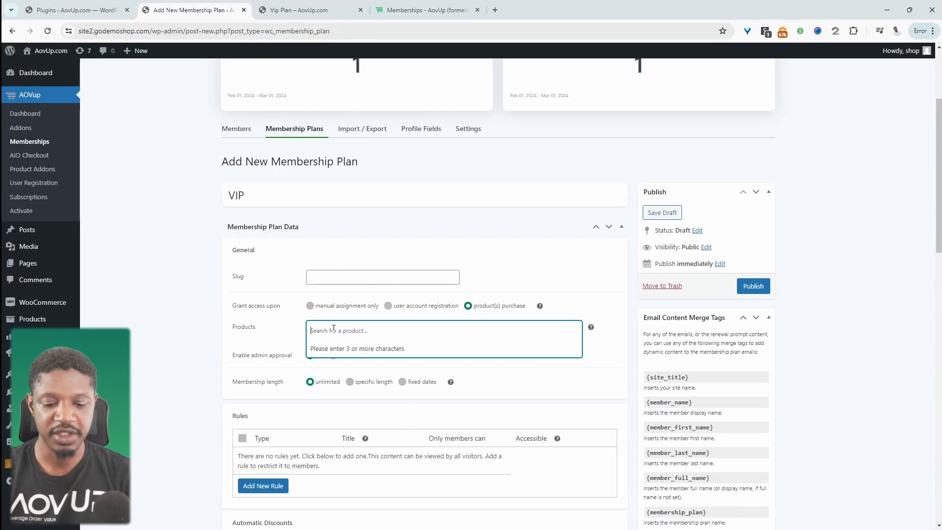
type("vip")
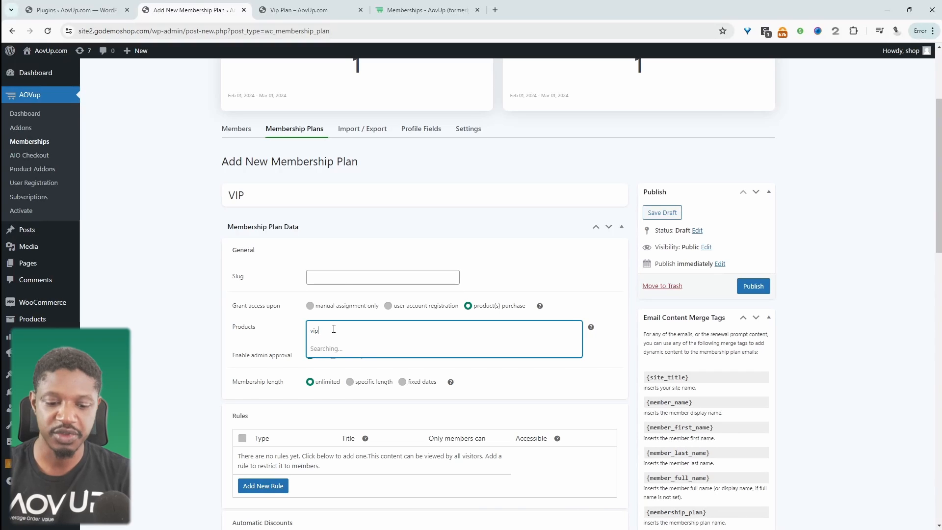
left_click(344, 349)
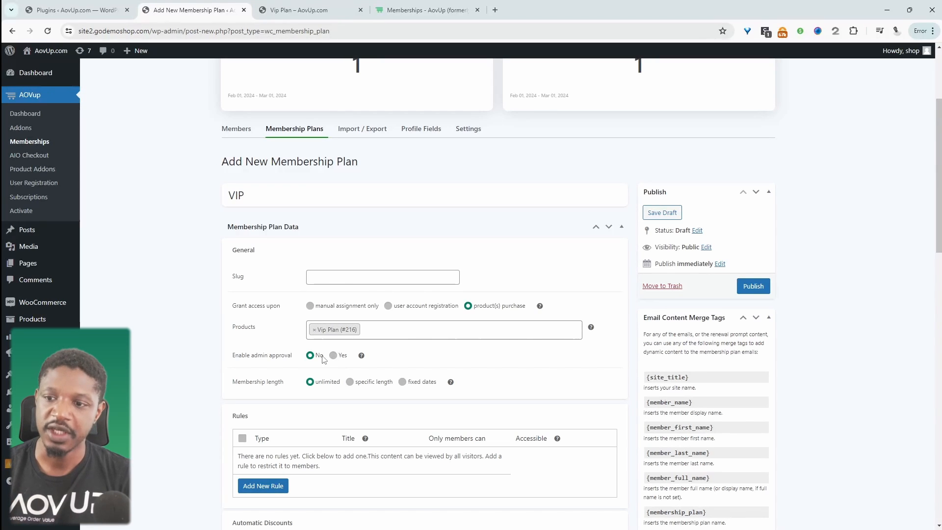
Step: Try enabling admin approval for the VIP membership plan and switch it back to No
left_click(333, 356)
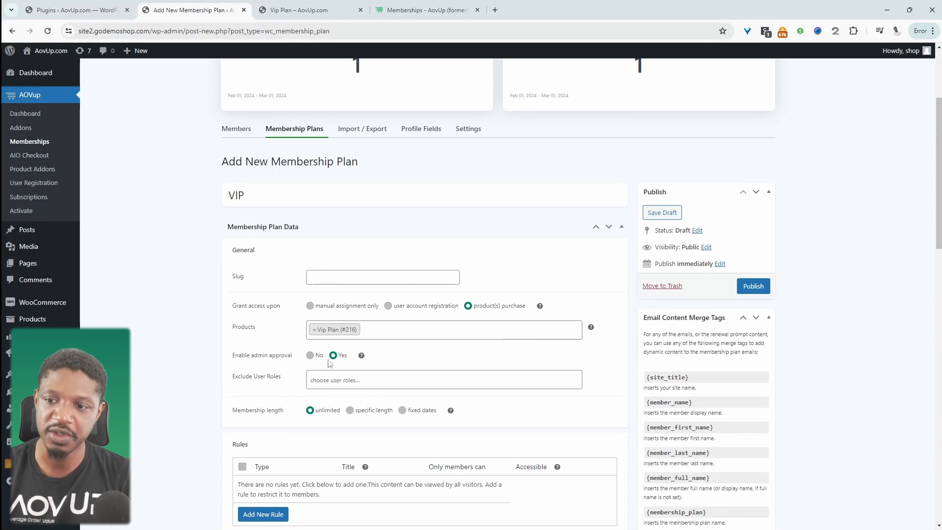
left_click(310, 356)
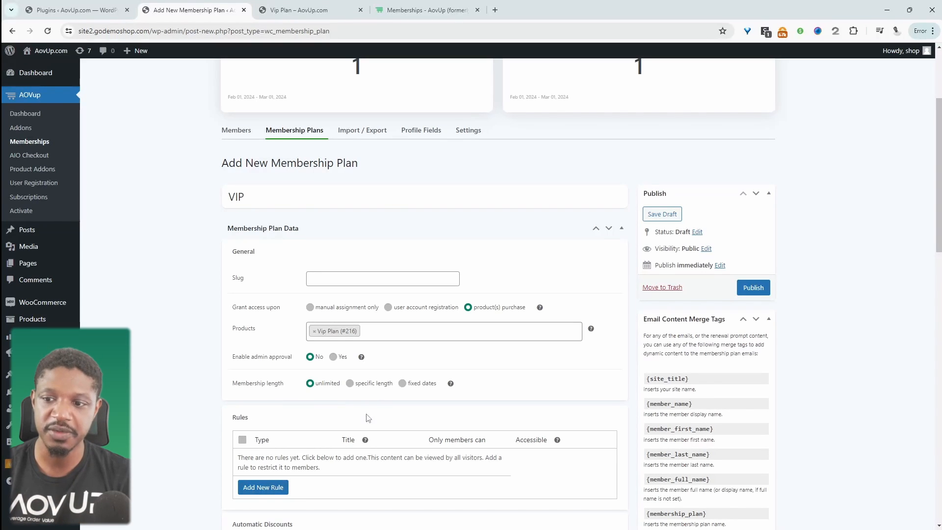
Step: Review the yearly price of the Vip Plan subscription on its store page and return to the membership plan
left_click(291, 11)
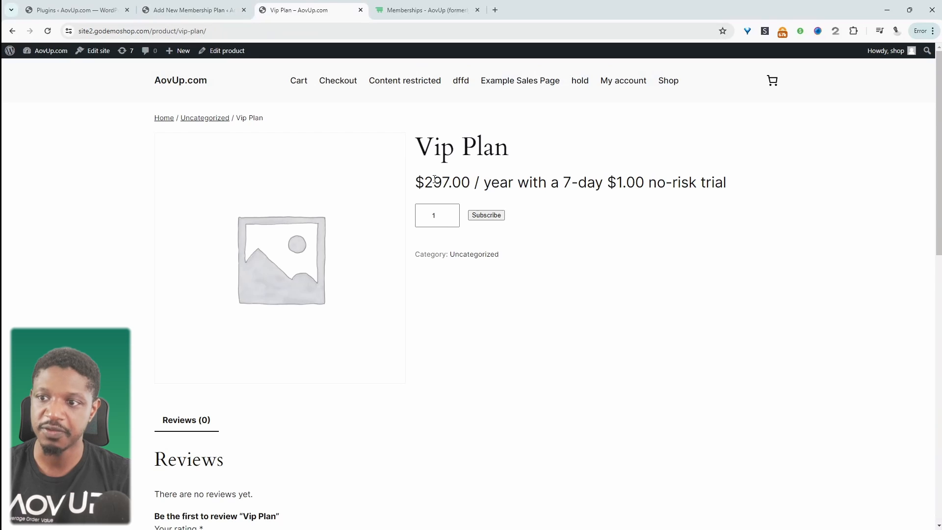
left_click_drag(434, 179, 506, 182)
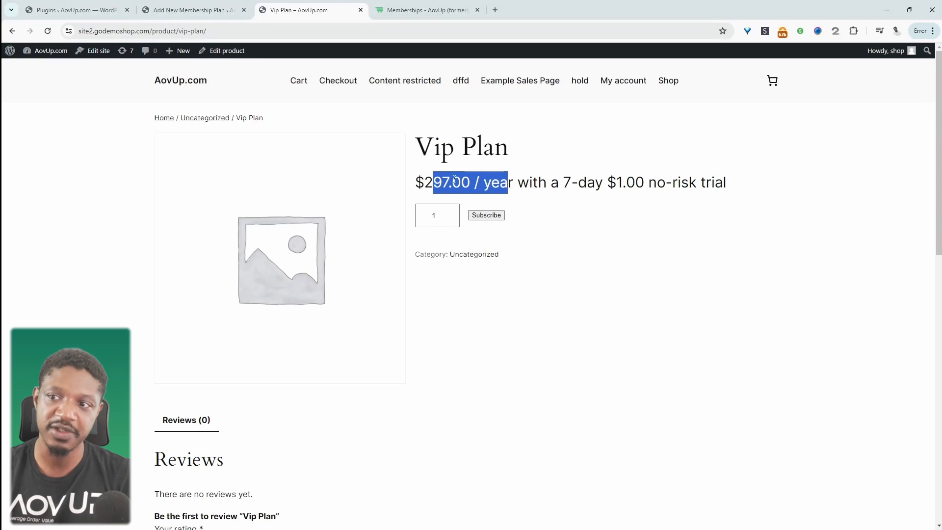
left_click_drag(414, 182, 484, 181)
left_click(184, 11)
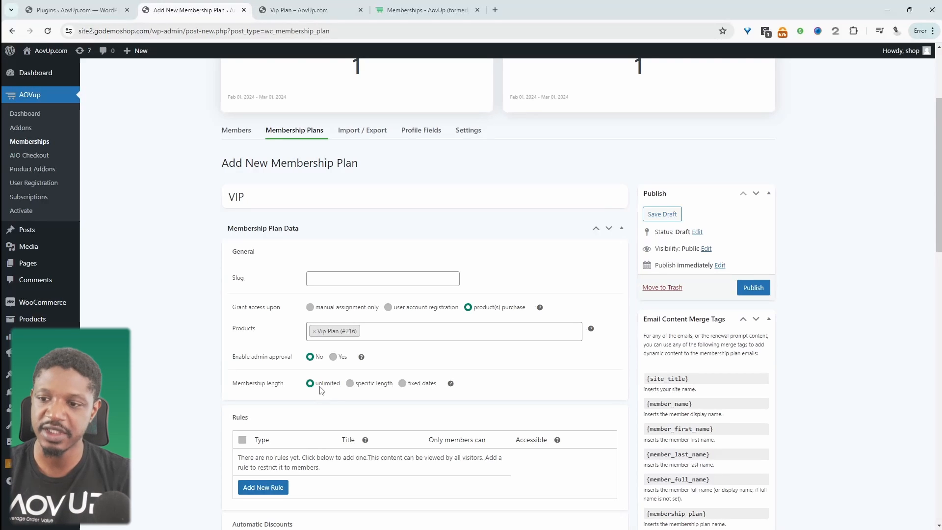
Step: Try a specific membership length for the VIP plan, comparing it with the subscription product, and return it to unlimited
left_click(350, 383)
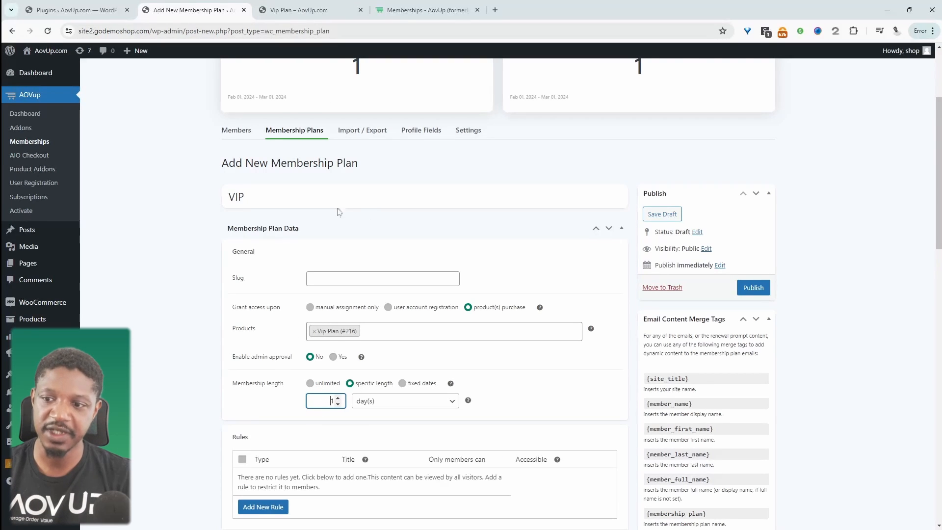
left_click(313, 6)
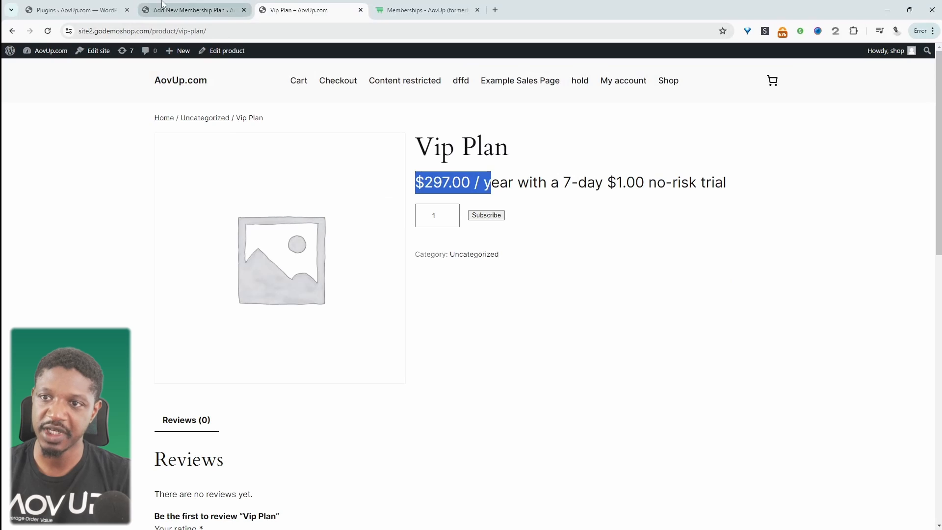
left_click(193, 10)
left_click(310, 383)
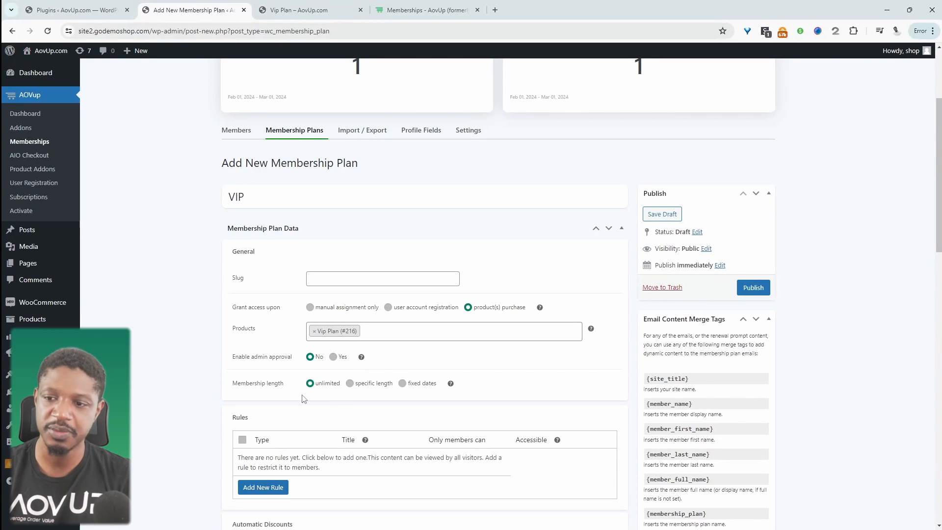
left_click(310, 6)
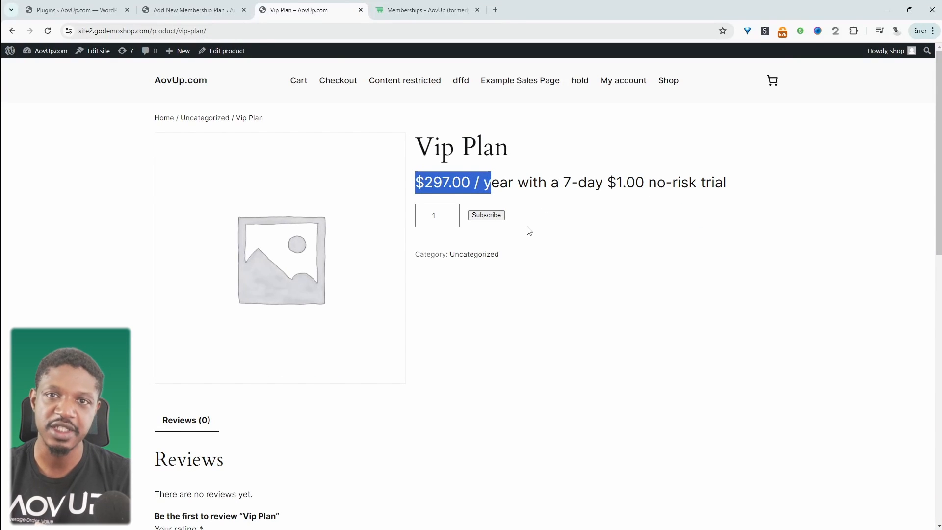
left_click(191, 8)
left_click(412, 145)
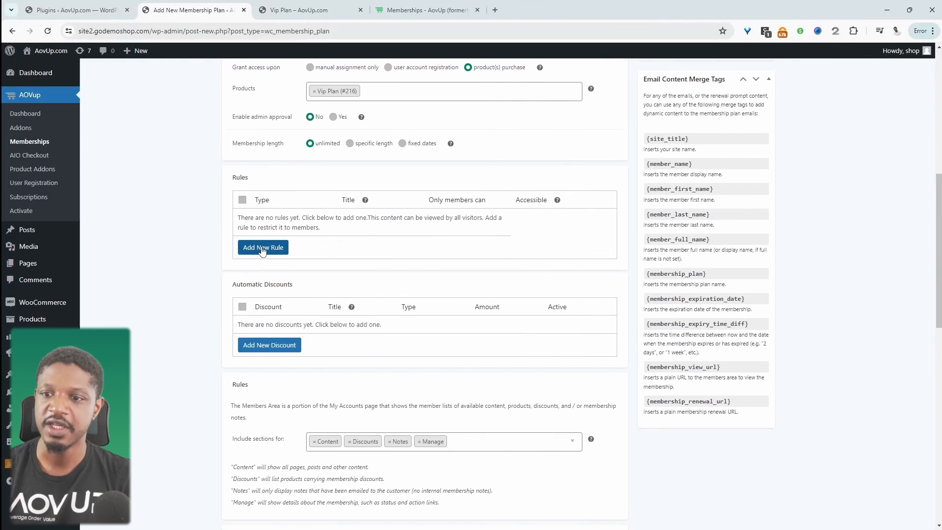
Step: Add a Pages rule for Example Sales Page (#2) that gives members access after 7 days
left_click(263, 249)
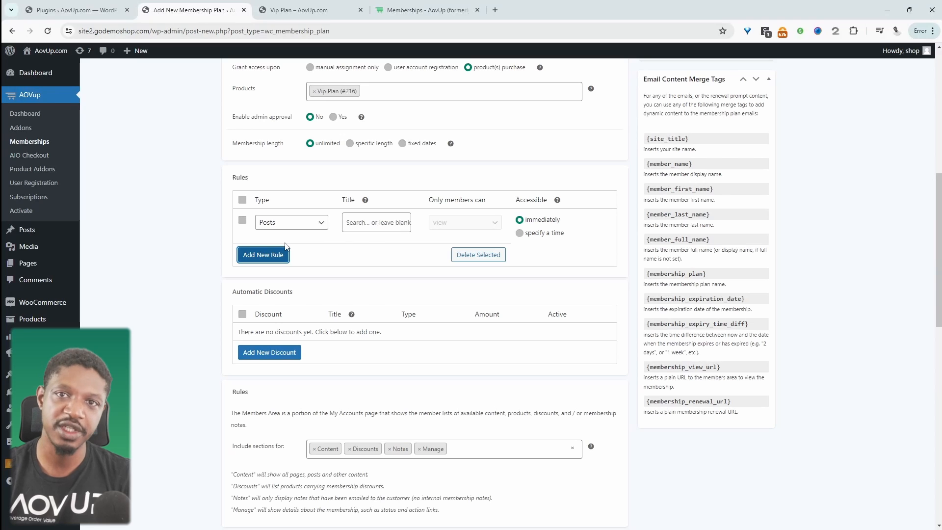
left_click(288, 226)
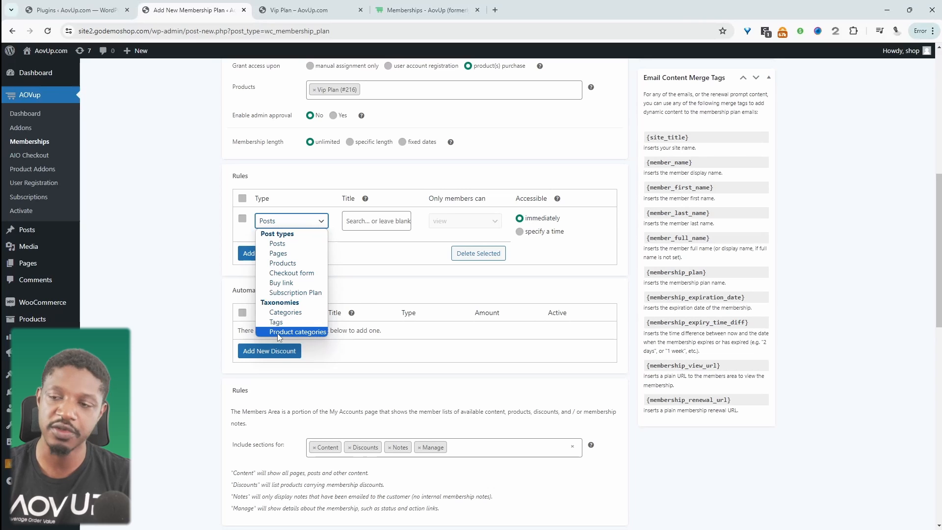
left_click(291, 254)
left_click(375, 224)
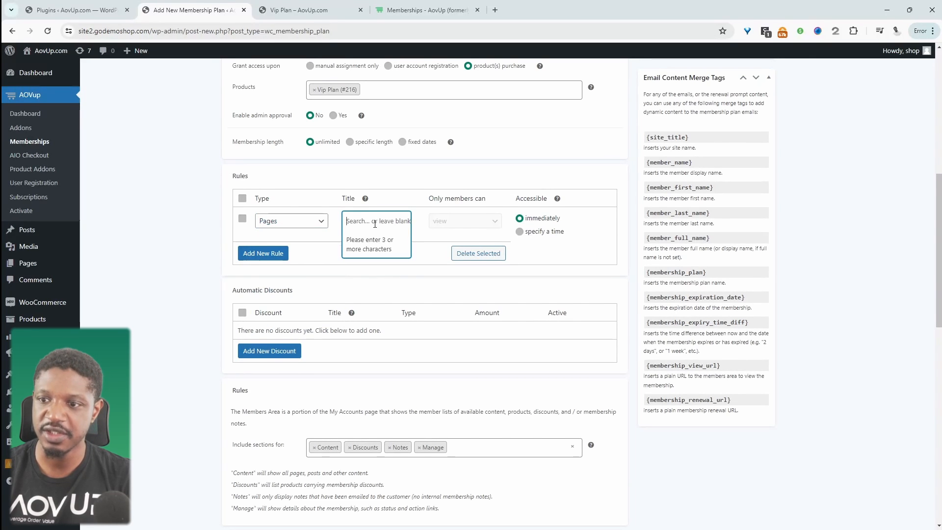
type("video")
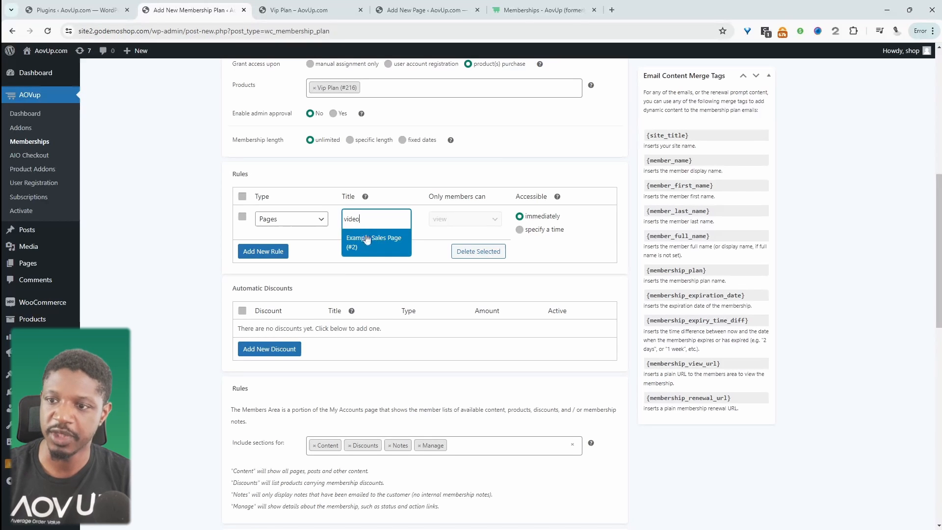
left_click(290, 219)
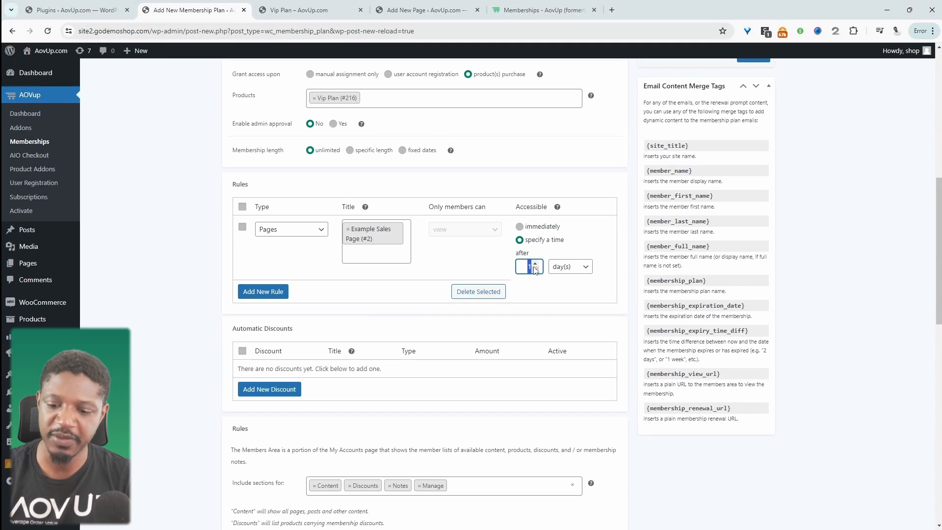
type("7")
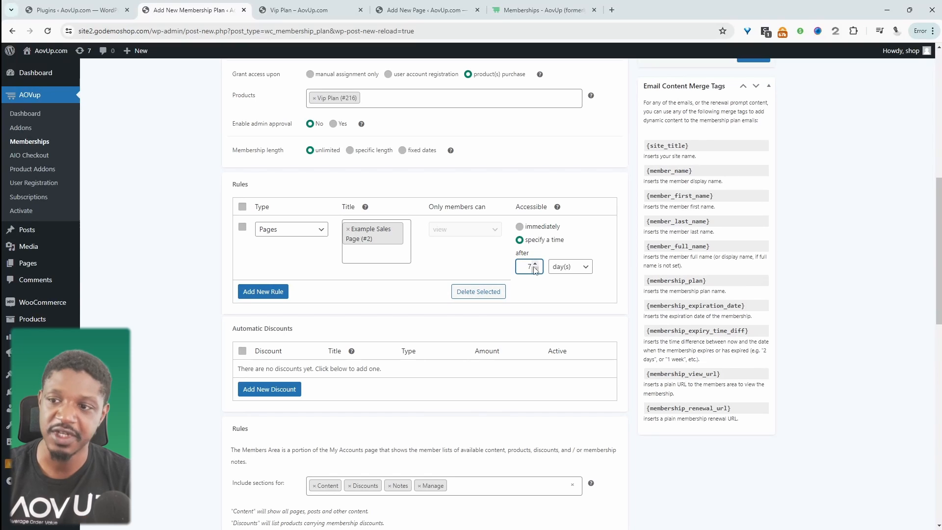
Step: Add a second Pages rule, searching page titles for "con" and choosing a matching page
left_click(267, 293)
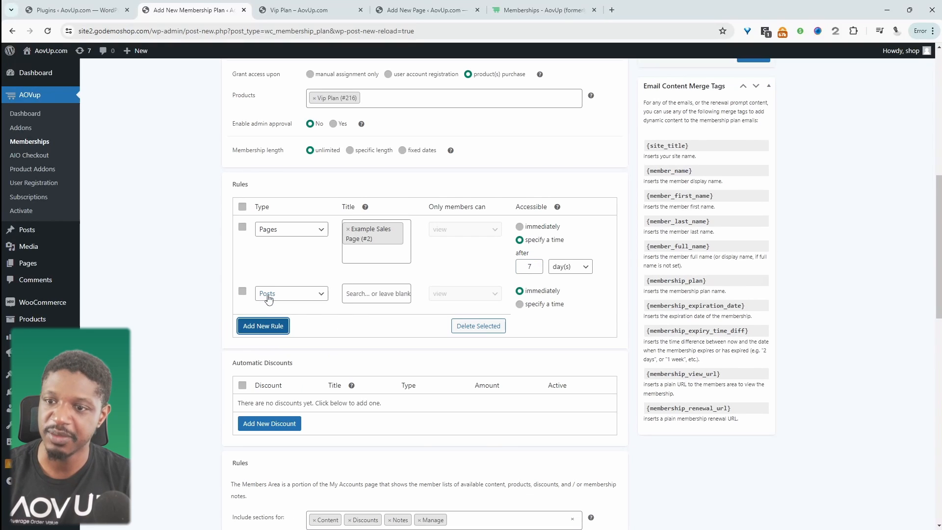
left_click(293, 296)
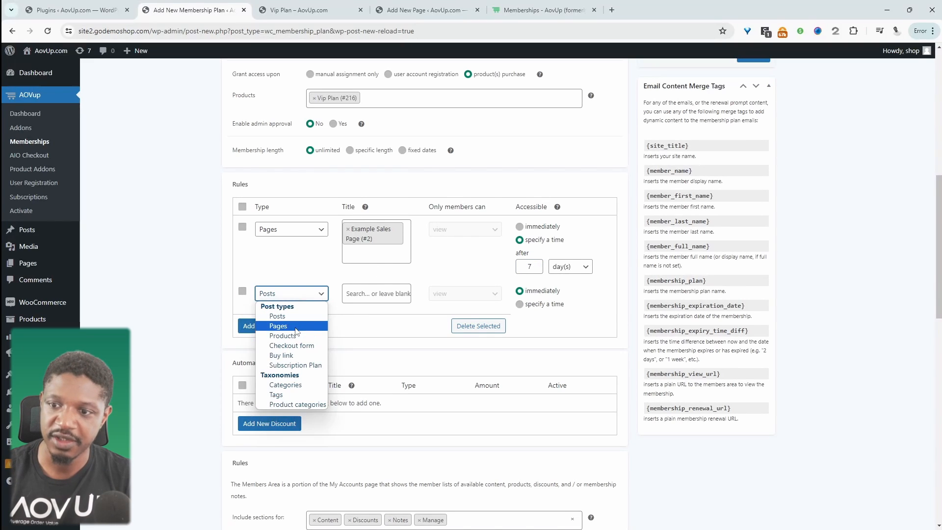
left_click(278, 326)
left_click(386, 297)
type("con")
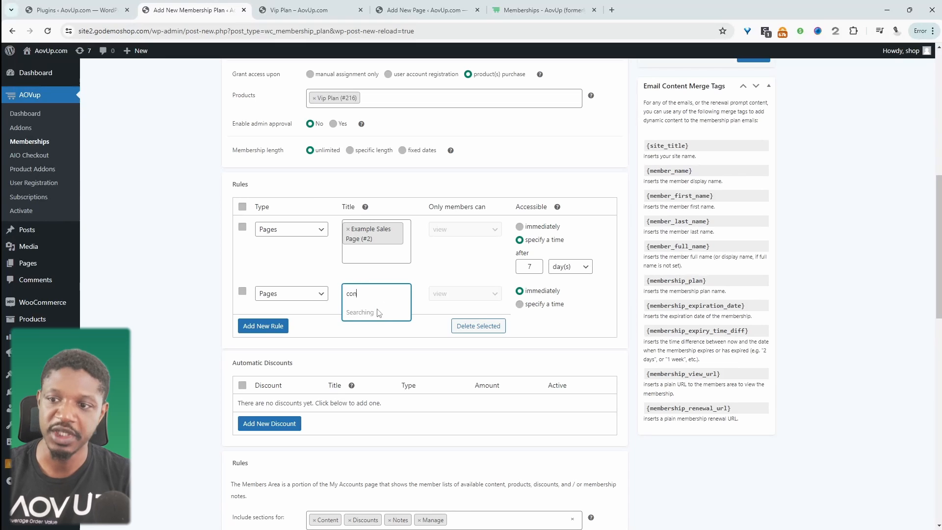
left_click(375, 335)
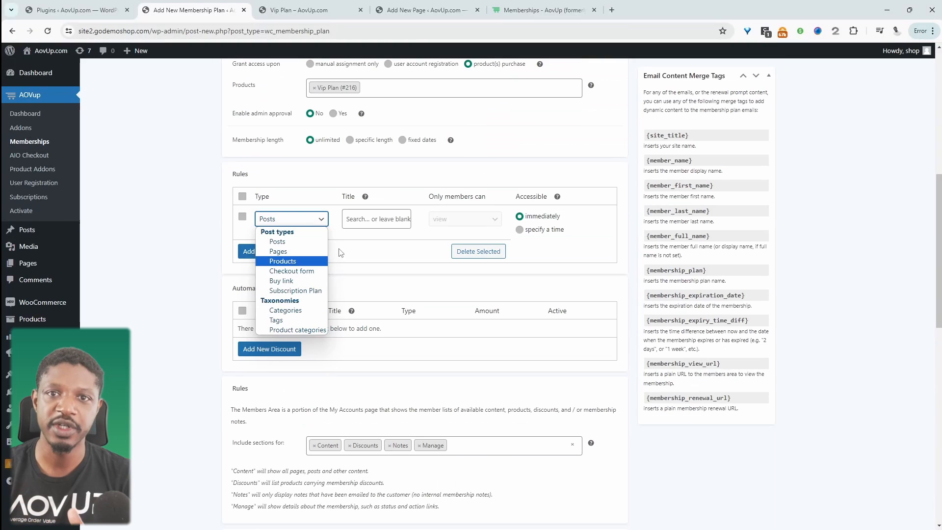
Step: Set the Example Sales Page rule to become accessible at a specified time instead of immediately
scroll(424, 337, "up", 3)
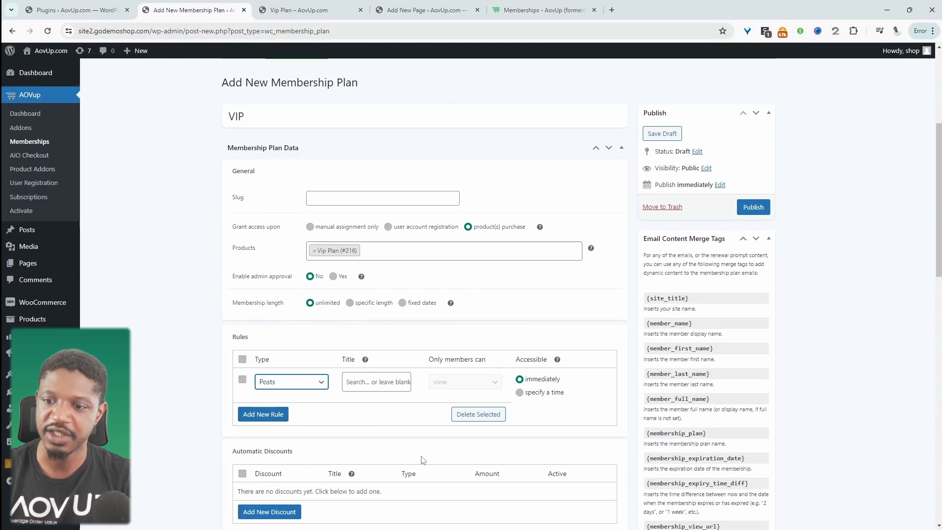
scroll(422, 461, "down", 4)
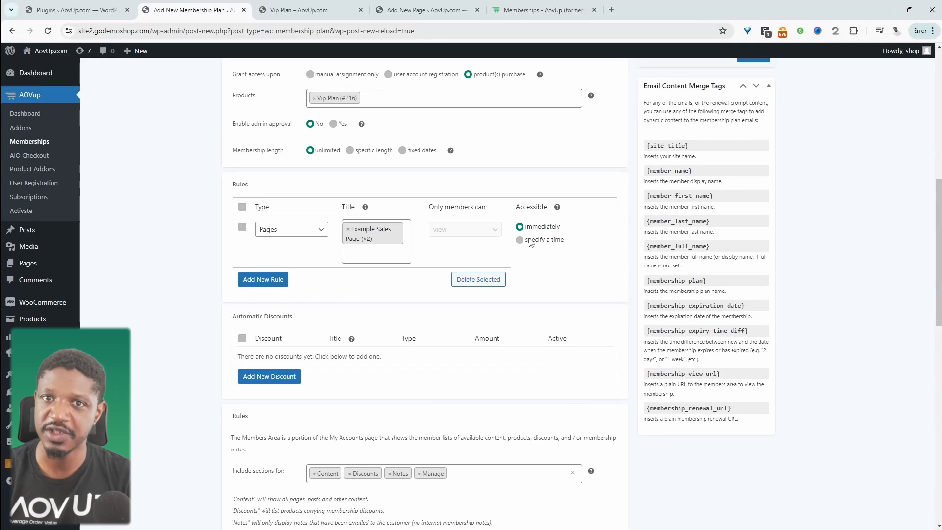
left_click(519, 239)
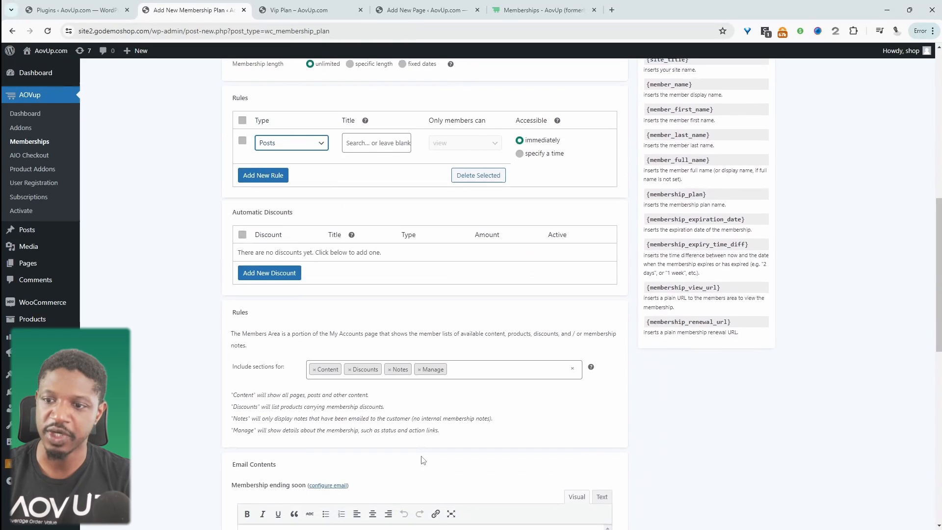
Step: Review the plan's discount, members area and email content sections, and publish the VIP membership plan
scroll(423, 460, "up", 1)
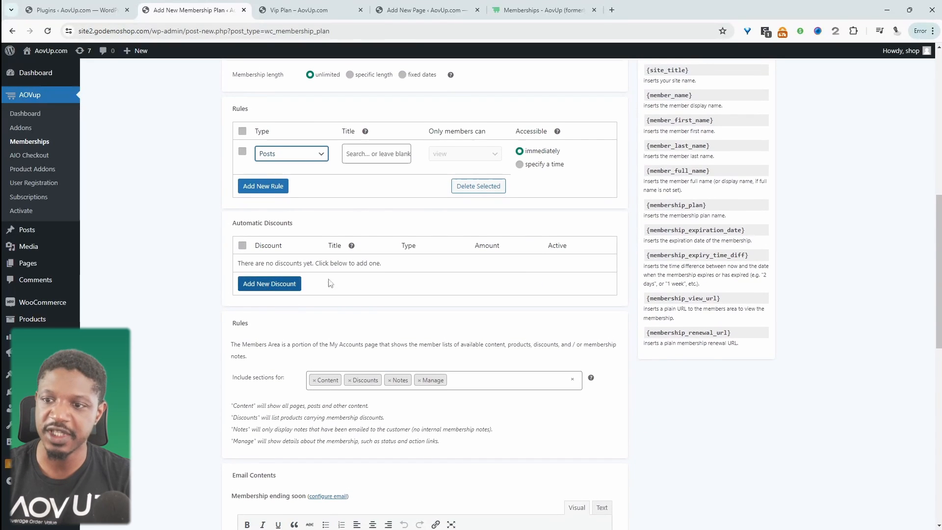
scroll(341, 259, "down", 4)
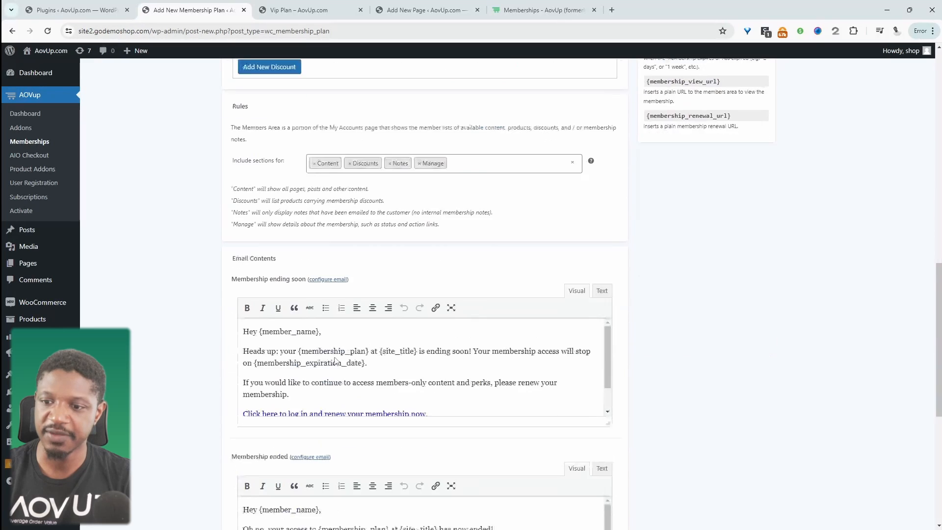
scroll(335, 360, "up", 15)
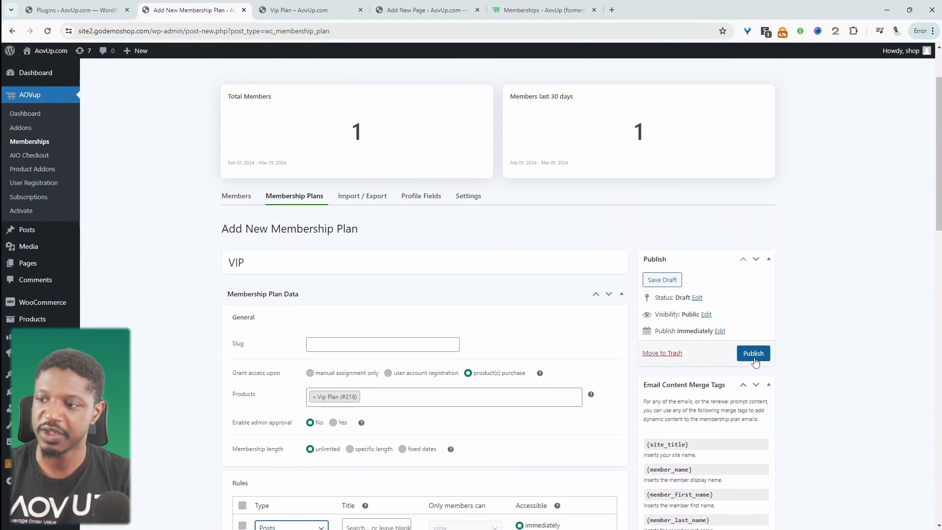
left_click(754, 359)
key("Return")
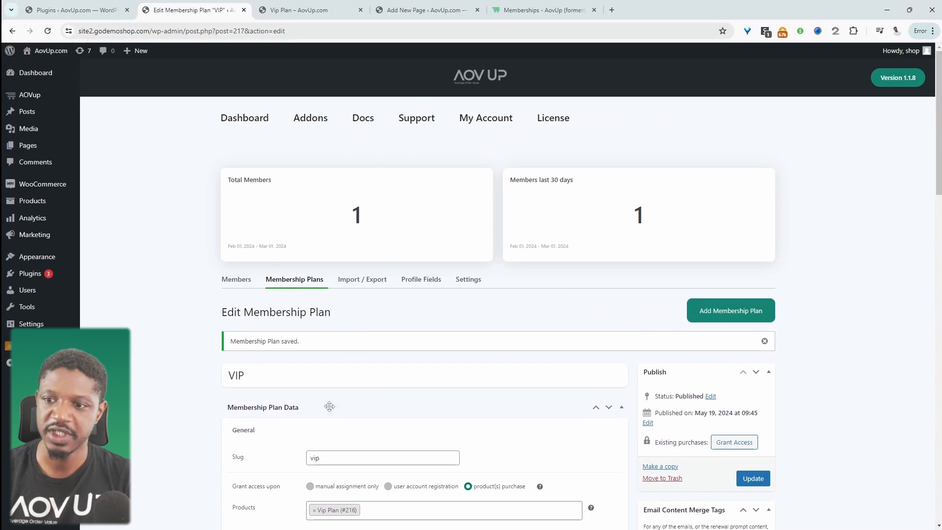
Step: Recheck the Vip Plan product's price on the storefront and return to the published membership plan
left_click(330, 13)
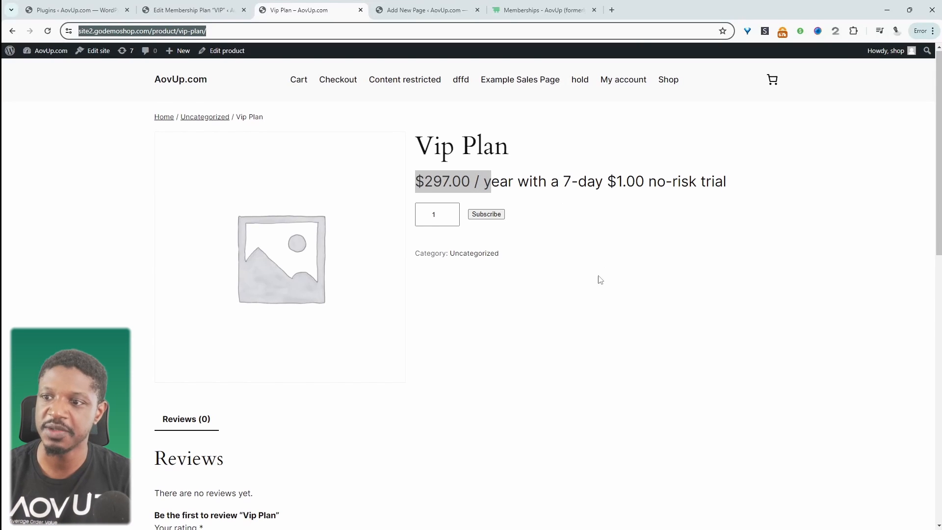
left_click_drag(424, 182, 450, 187)
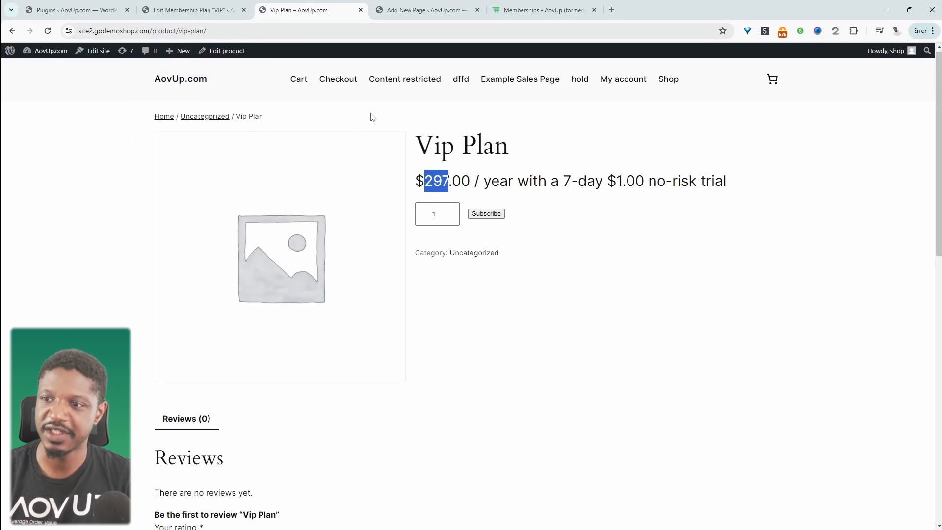
left_click(186, 10)
Step: Add the VIP plan to the existing member's memberships and save it
scroll(443, 330, "down", 1)
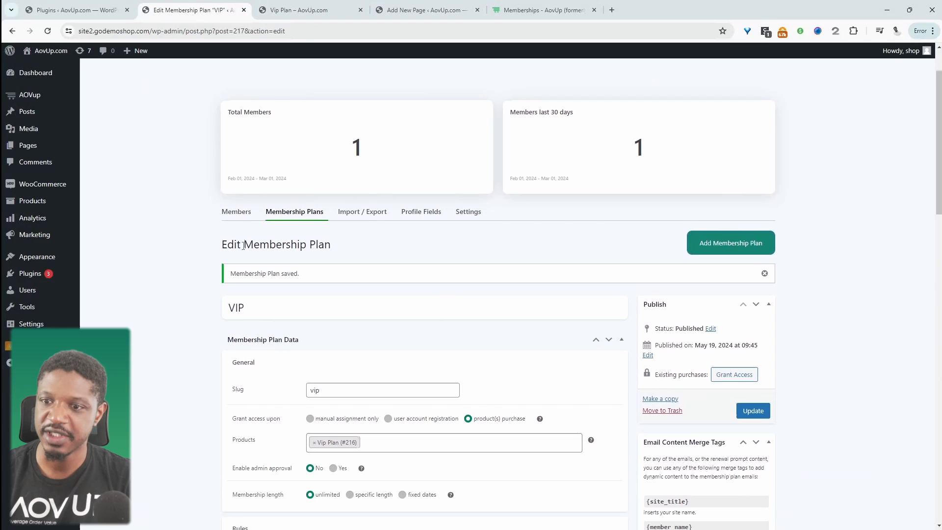
left_click(237, 214)
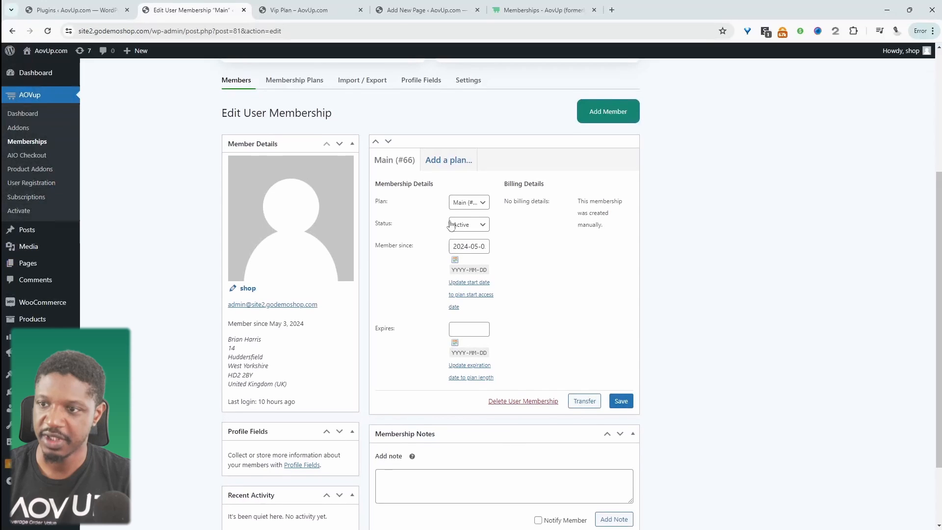
left_click(448, 166)
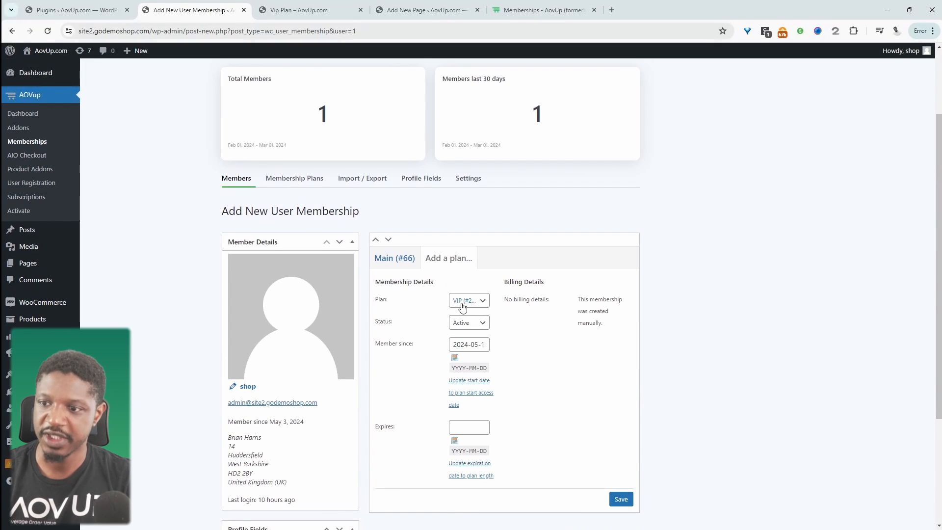
left_click(621, 500)
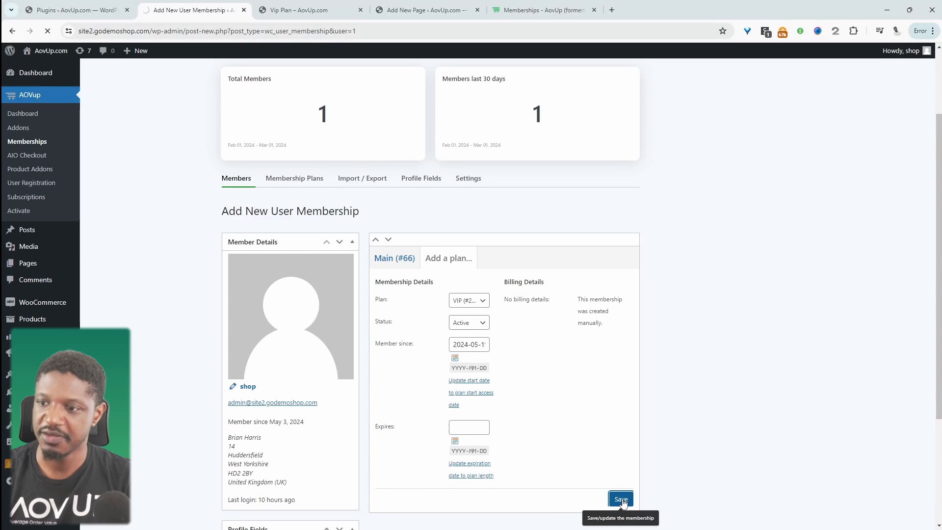
Step: Visit the storefront and open the Memberships section of the member's My account page
mouse_move(49, 50)
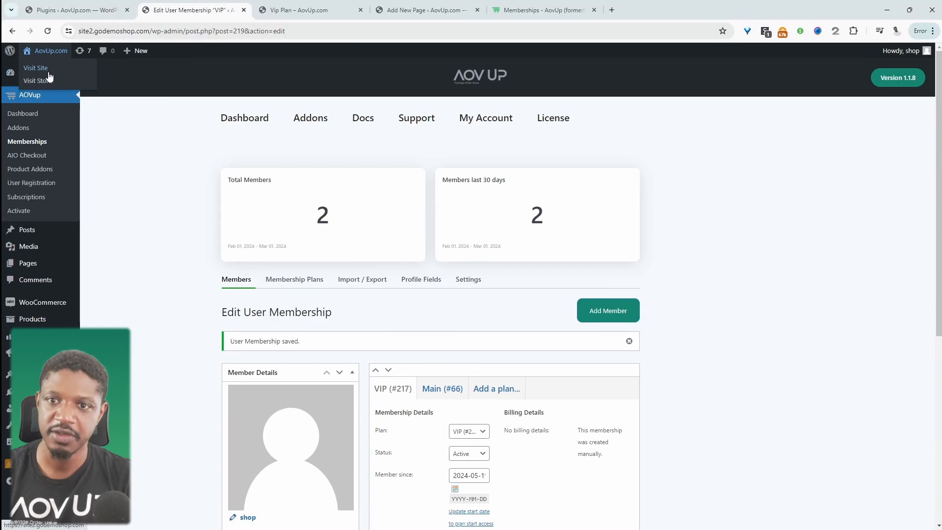
left_click(49, 70)
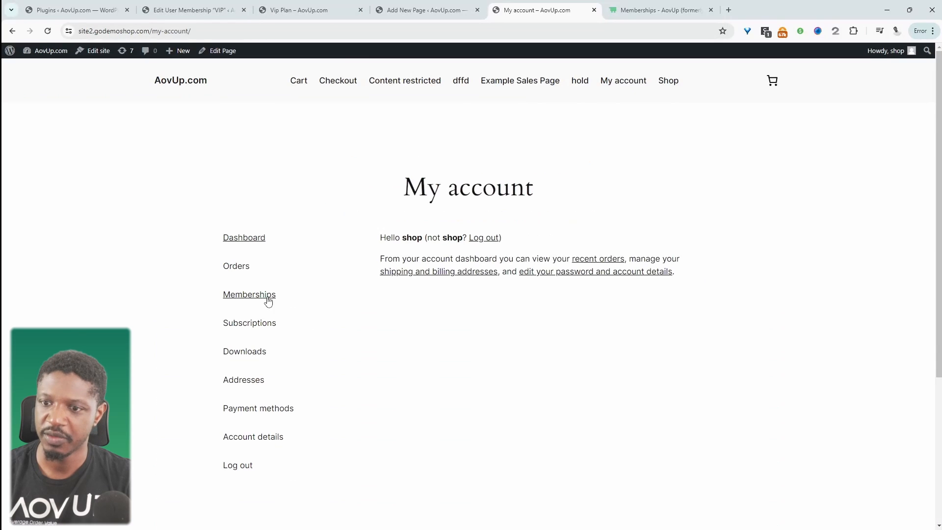
left_click(265, 298)
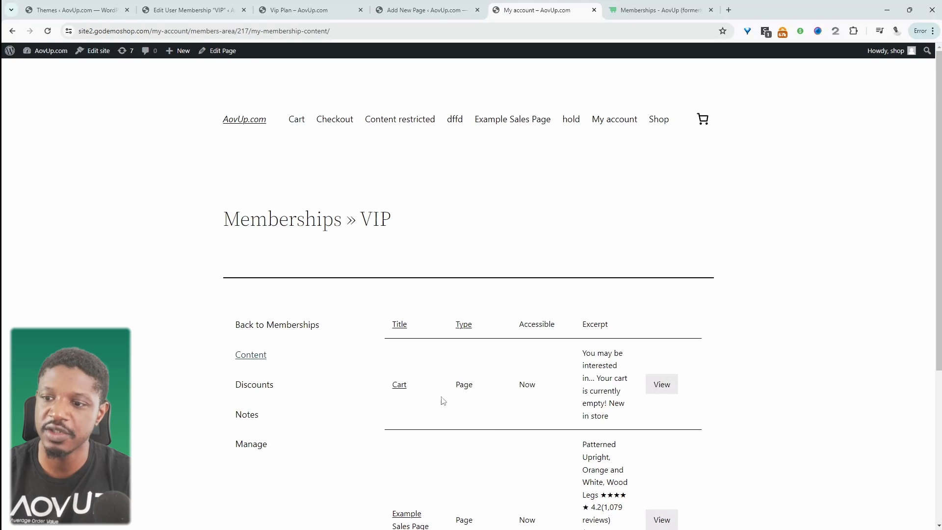
Step: Review the VIP membership's content list in the members area and open the Example Sales Page from it in a separate tab
scroll(447, 406, "down", 1)
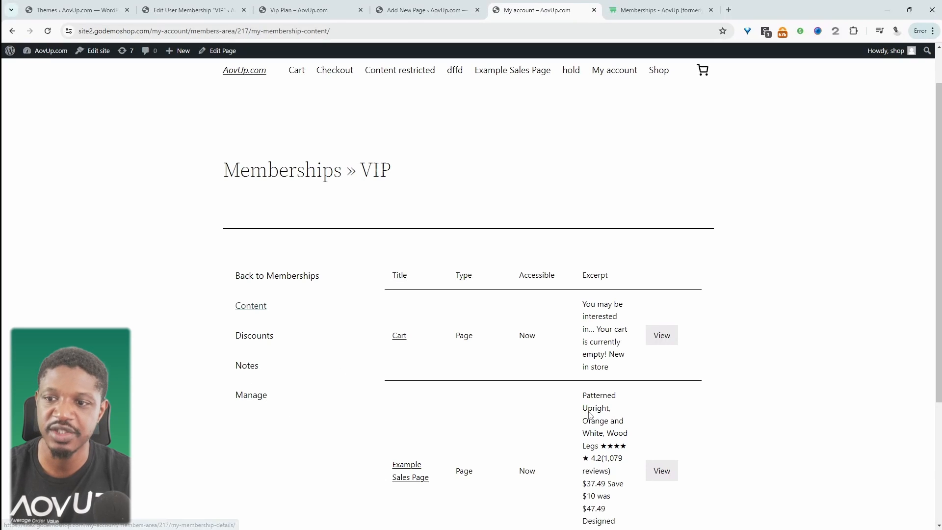
scroll(600, 406, "down", 1)
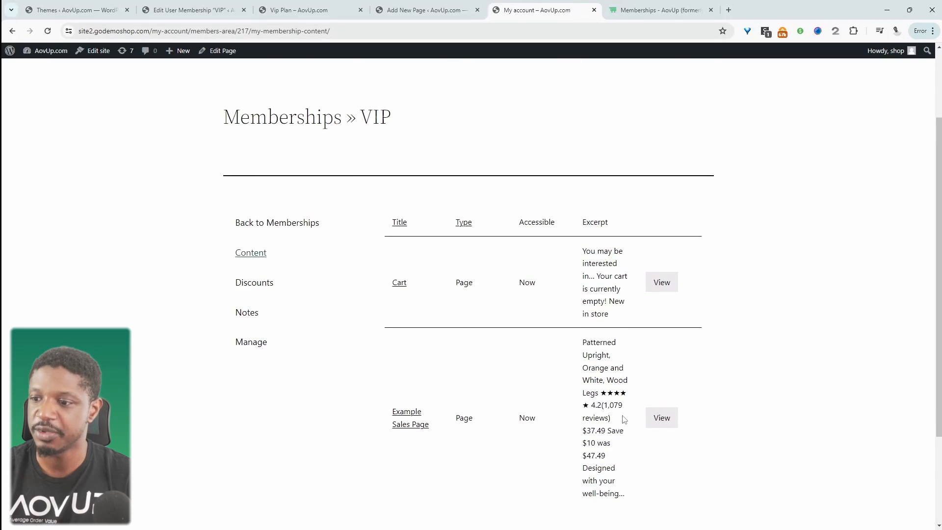
scroll(621, 416, "down", 1)
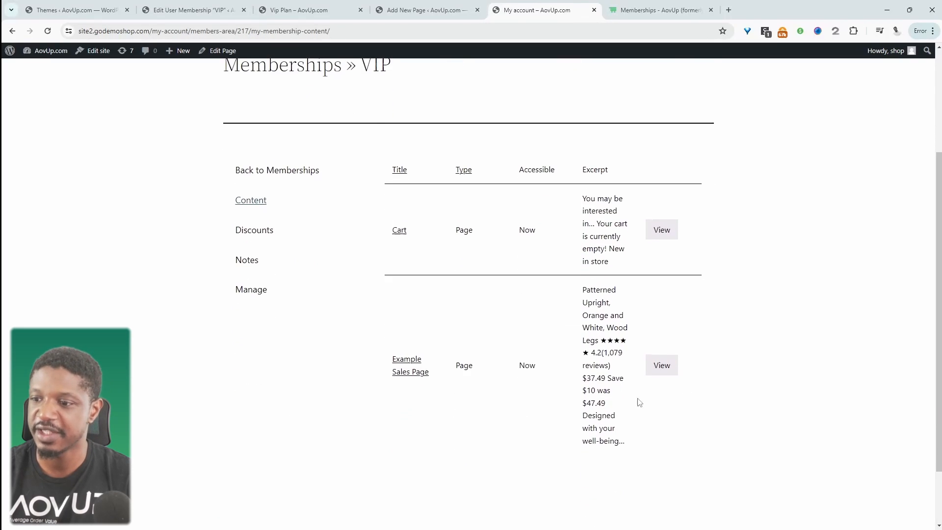
left_click(661, 367)
scroll(515, 185, "up", 3)
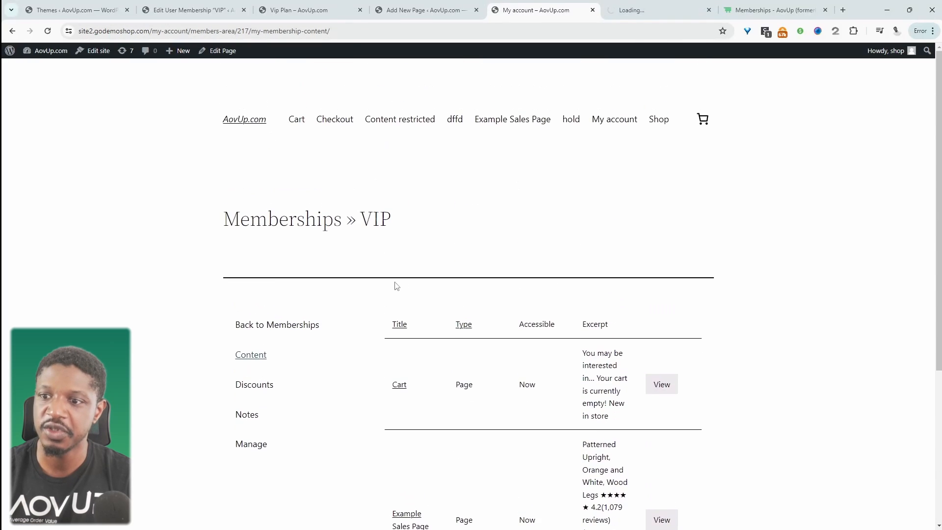
scroll(383, 294, "down", 2)
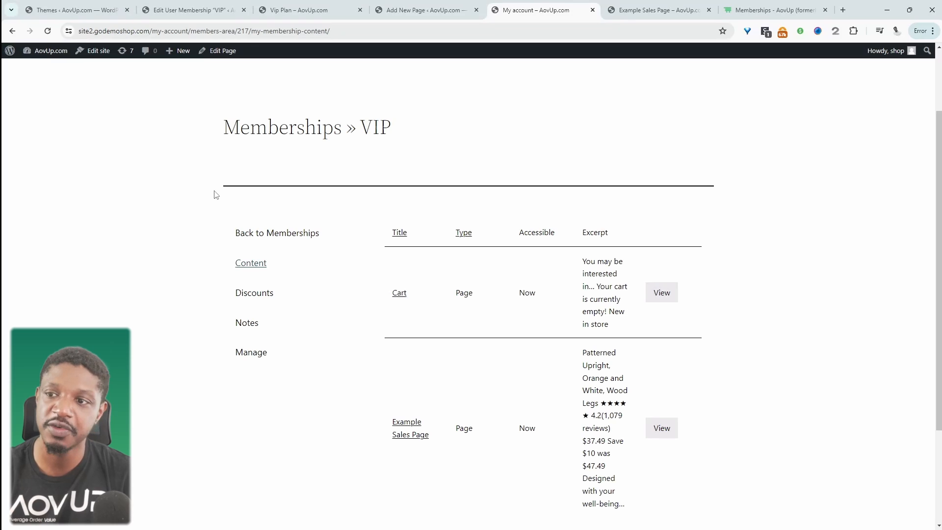
scroll(475, 186, "down", 3)
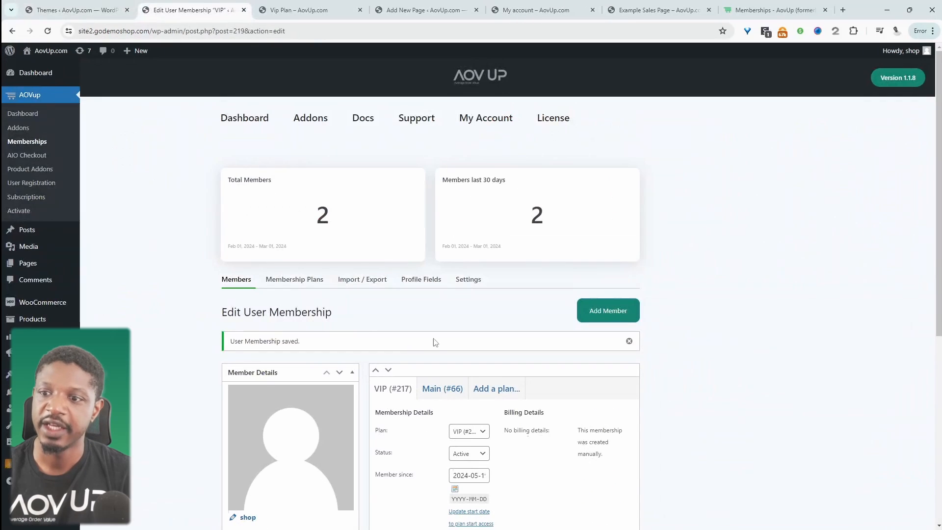